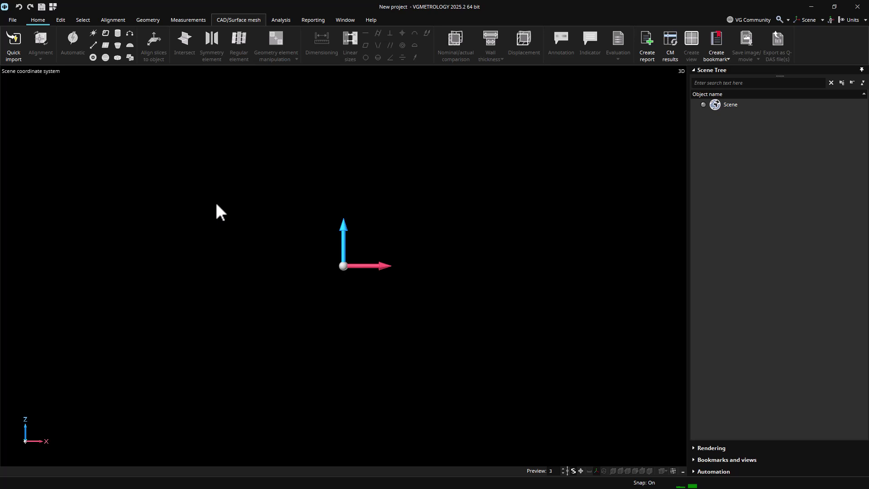
Create the scan object Scan 1 from the CAD/Surface mesh tools
click(240, 22)
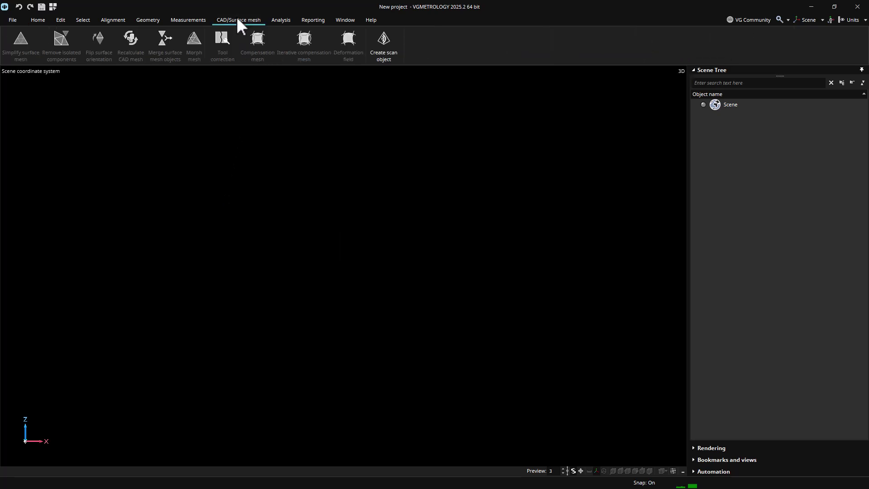
click(374, 58)
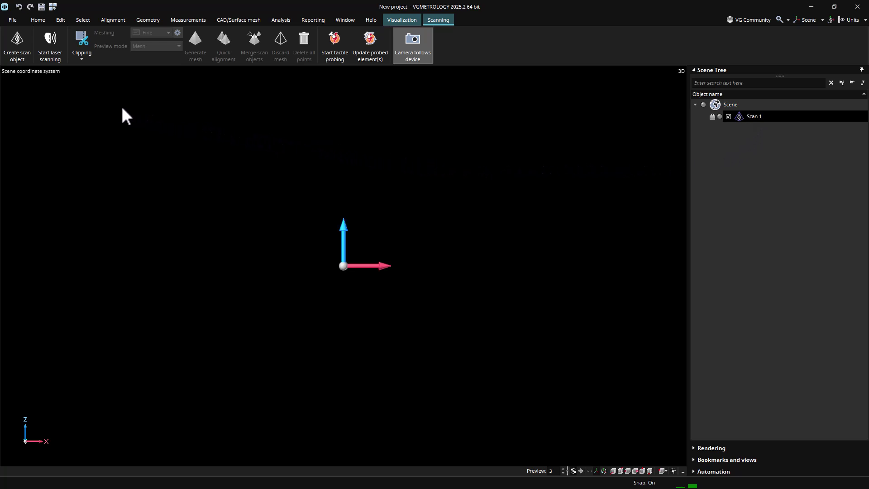
Laser-scan the block and its base until Scan 1 holds 20,003,755 points
click(52, 56)
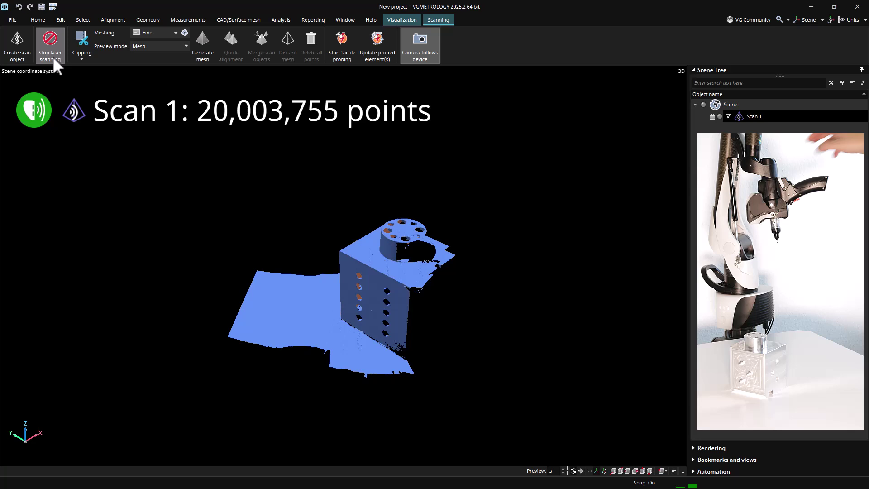
click(49, 56)
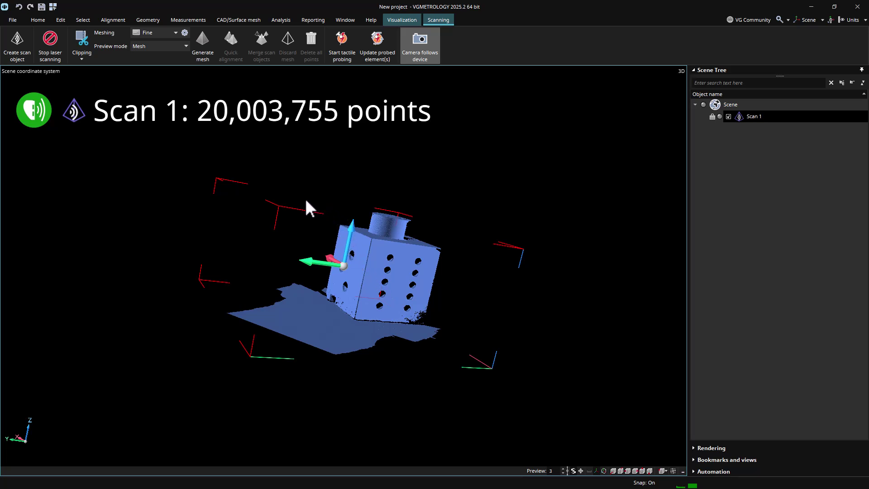
Finish the scanning session and set meshing quality to Medium
click(59, 48)
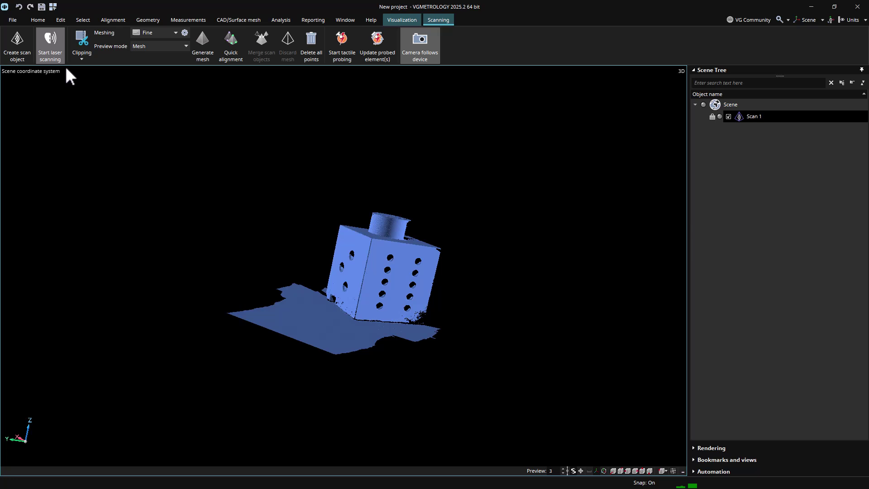
click(175, 33)
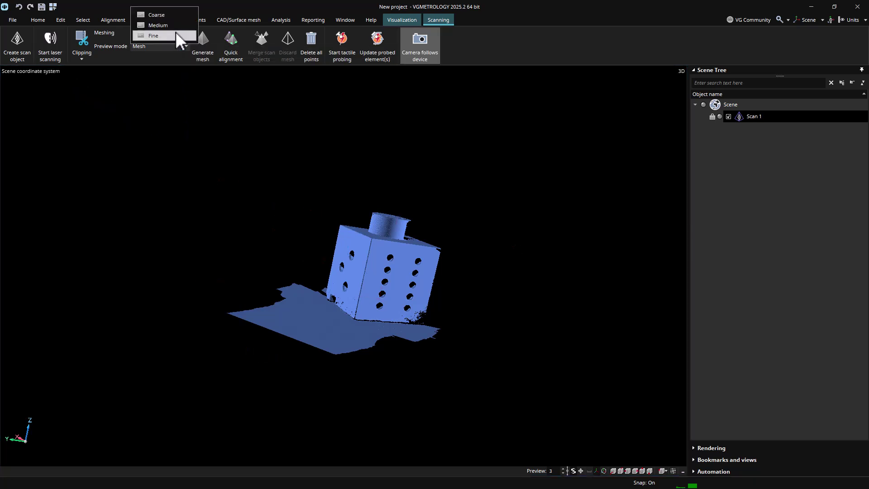
click(175, 26)
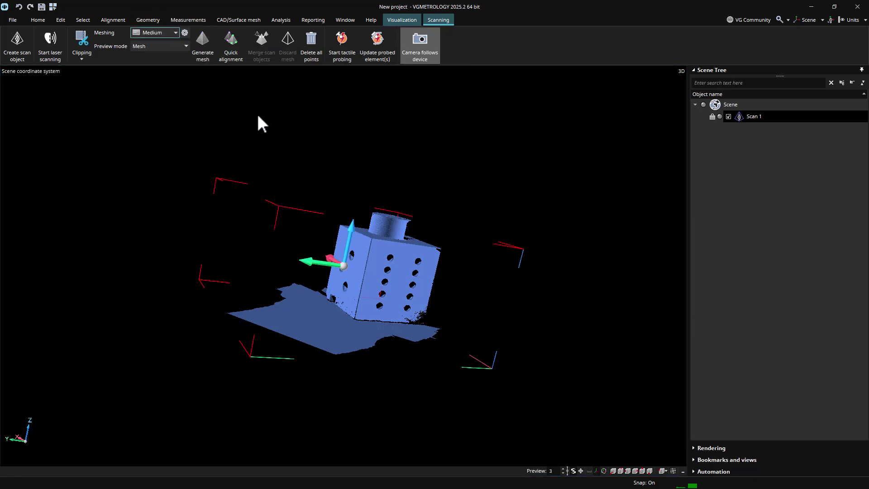
drag(365, 240, 359, 247)
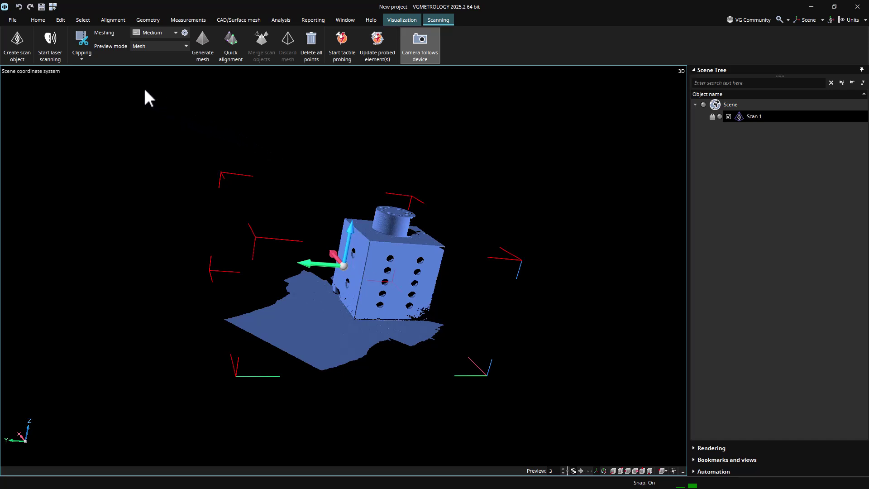
Add Clipping plane 1 and lower it to cut the flat base off Scan 1
click(88, 38)
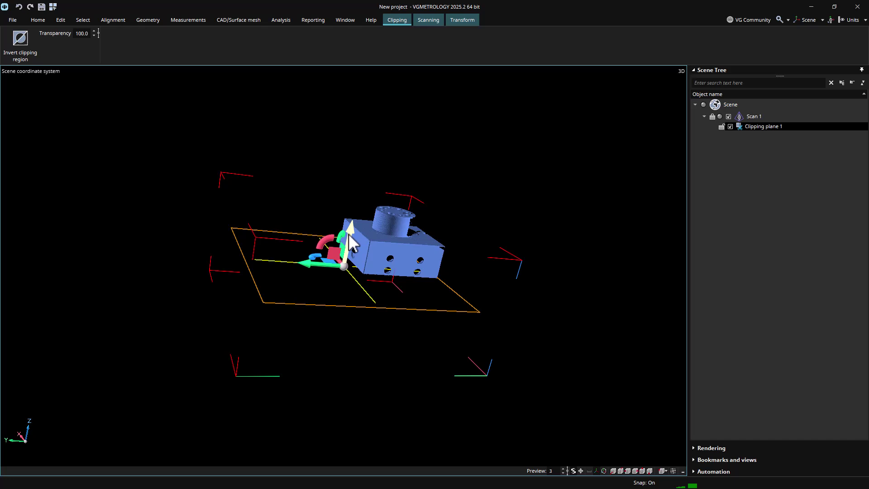
drag(350, 238, 341, 291)
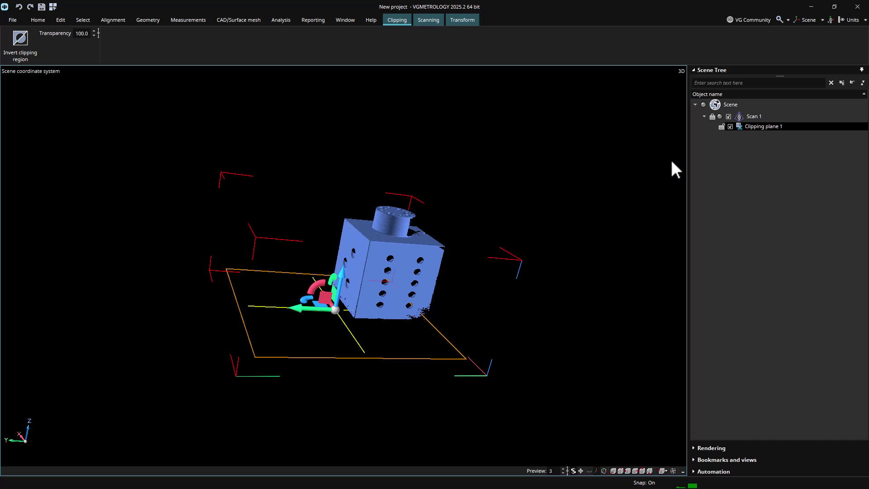
click(753, 117)
mouse_move(394, 288)
mouse_down()
mouse_move(386, 287)
mouse_move(389, 278)
mouse_move(396, 290)
mouse_up()
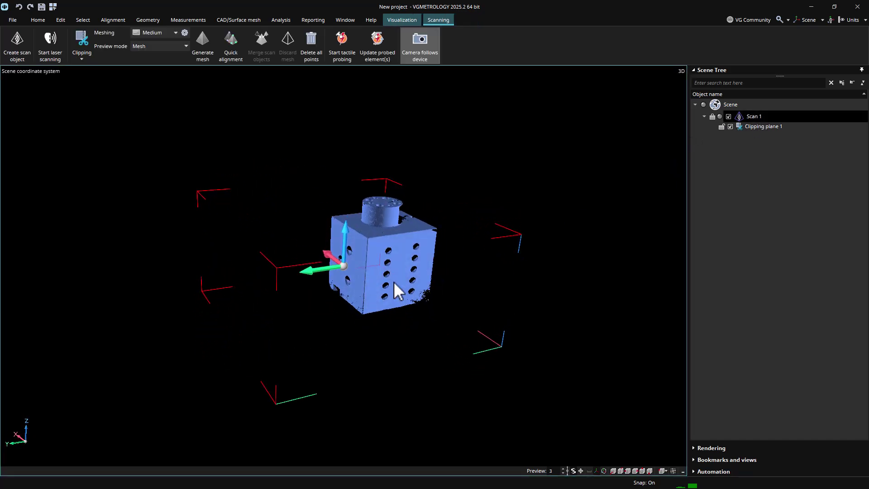
Generate a medium-quality mesh from the clipped Scan 1 and zoom in on the block
click(207, 55)
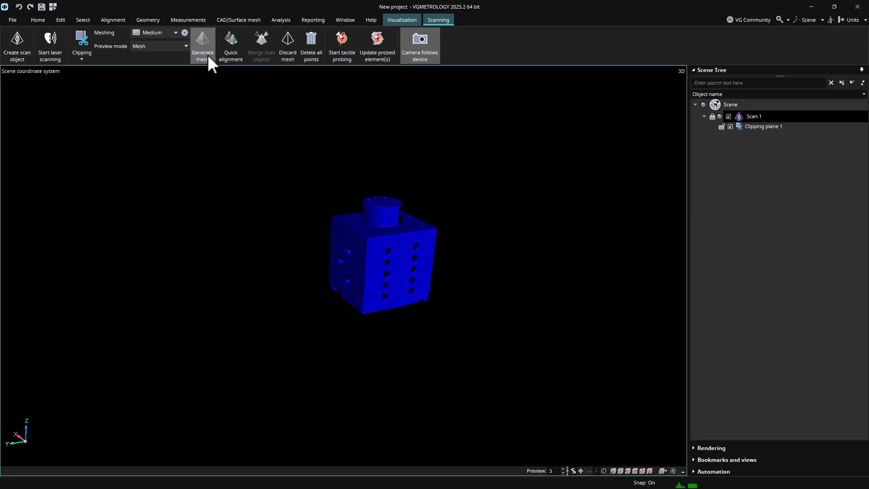
click(372, 201)
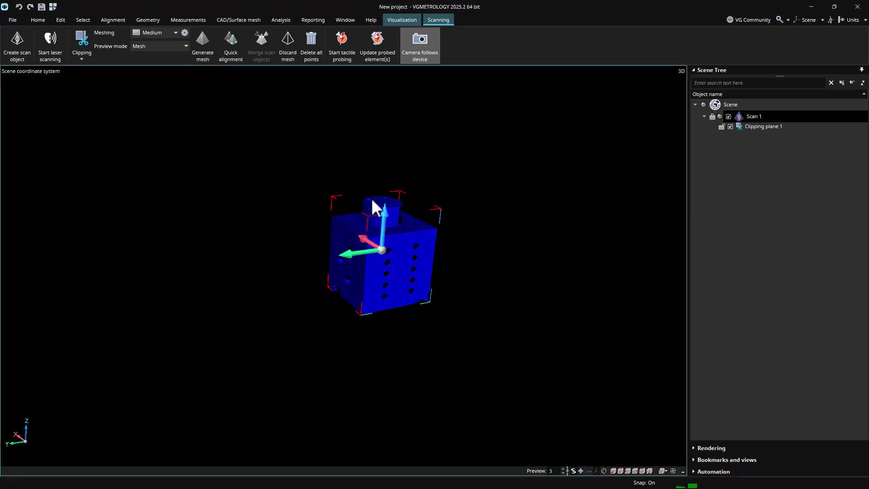
scroll(371, 197, up, 3)
key(Escape)
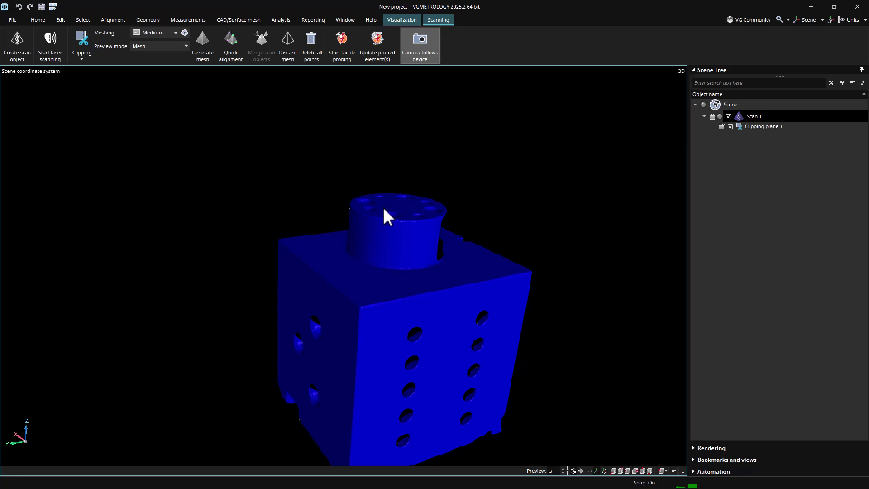
click(382, 207)
Tactile-probe the cylinder and two faces to fit Cylinder 1, Plane 1 and Plane 2
click(341, 43)
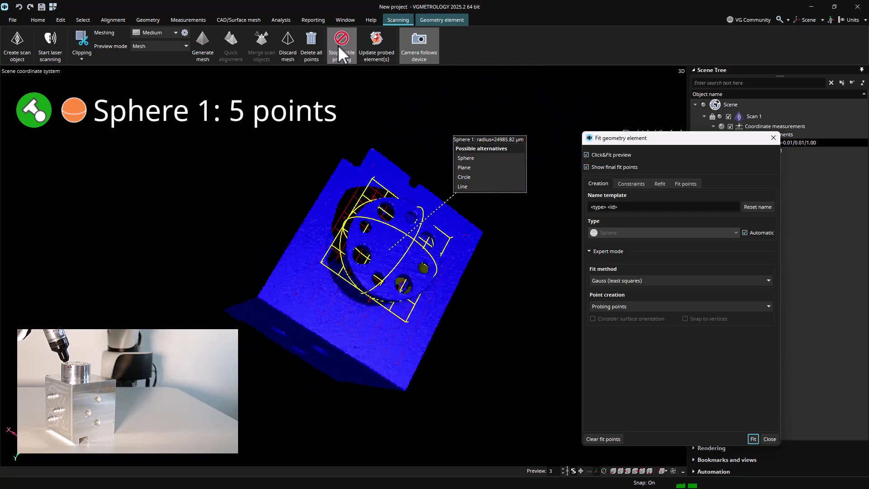
click(339, 48)
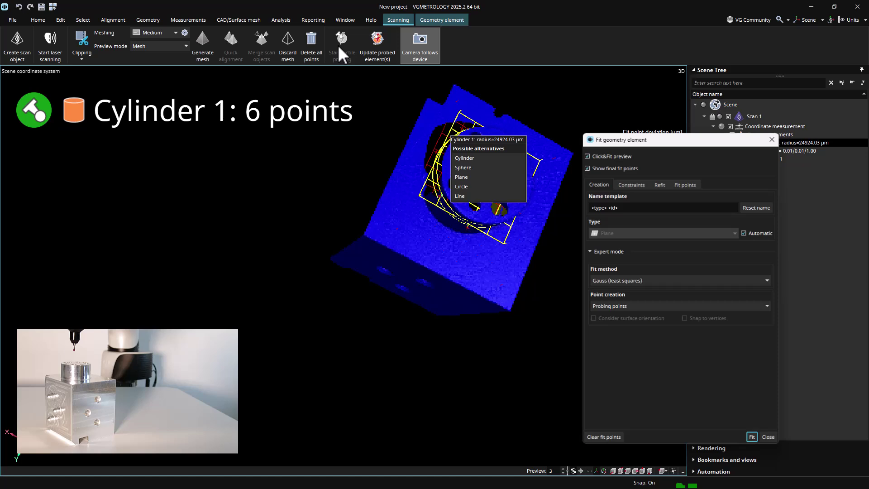
click(339, 47)
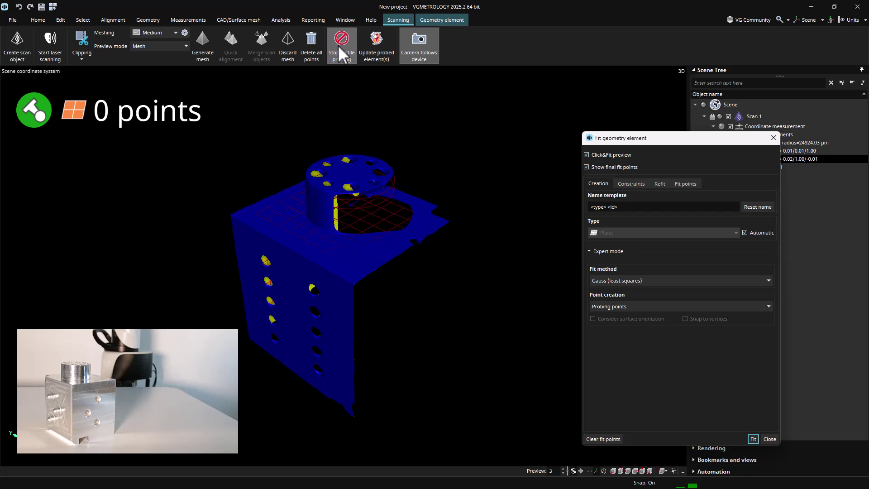
click(341, 50)
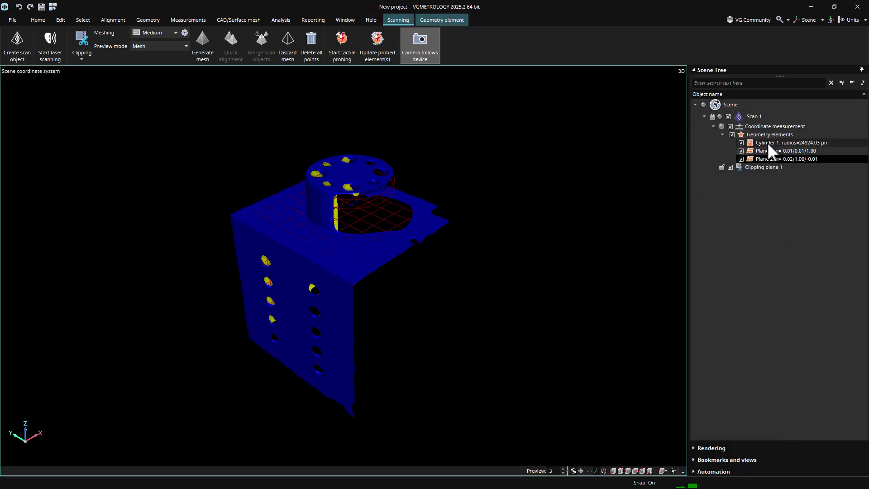
Review the fits of Cylinder 1 (radius 24924.03 µm), Plane 1 and Plane 2
click(767, 143)
click(783, 149)
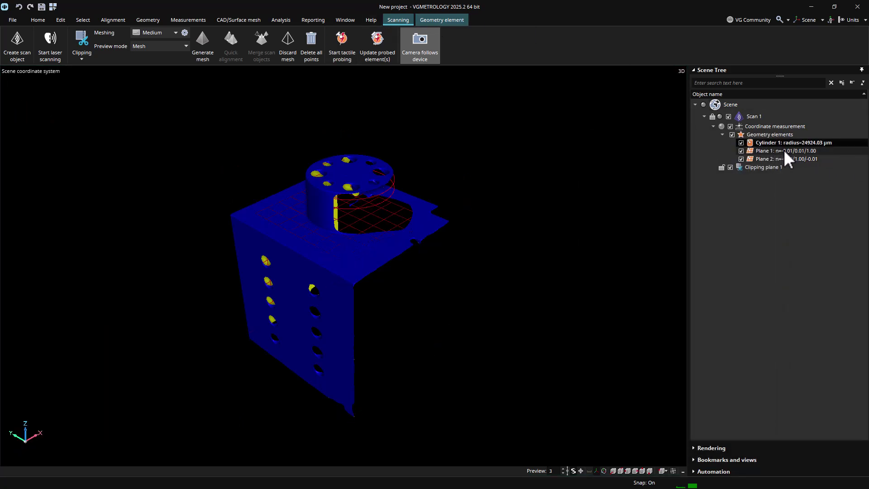
click(785, 159)
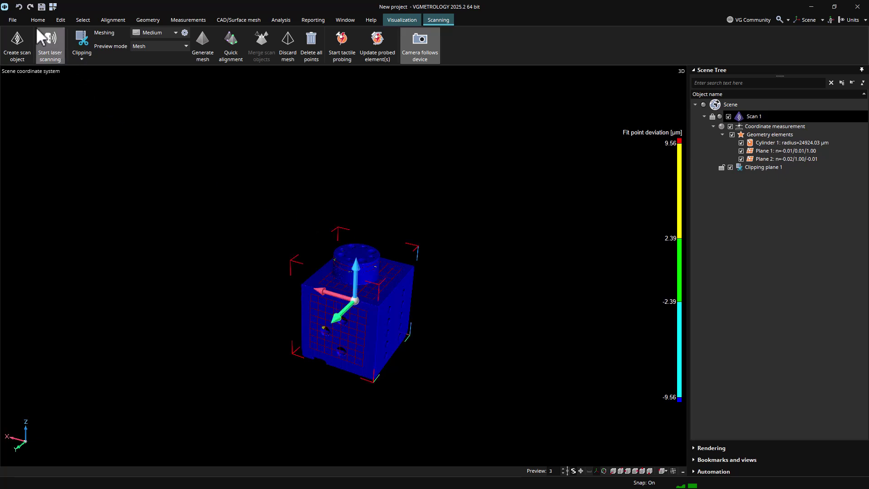
Run a GelSight acquisition from File > Import and import the five surface patches
click(14, 18)
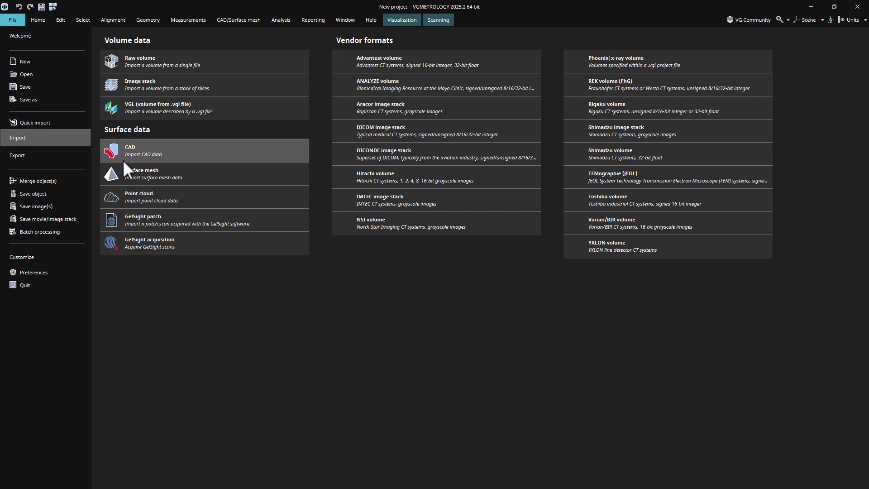
click(147, 243)
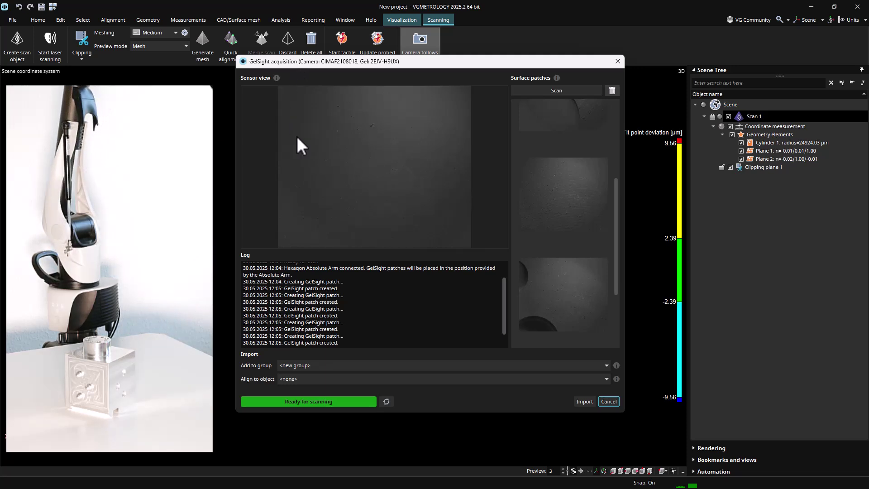
scroll(545, 241, down, 2)
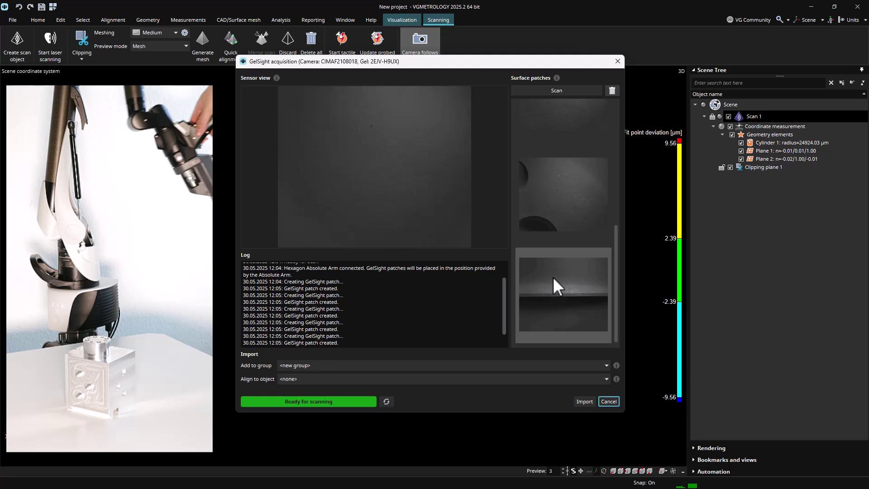
scroll(552, 276, up, 5)
scroll(563, 199, down, 5)
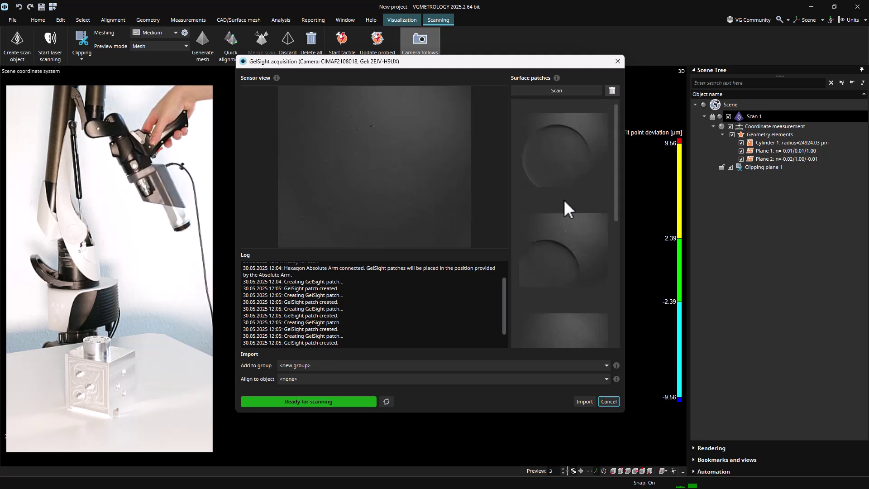
click(581, 405)
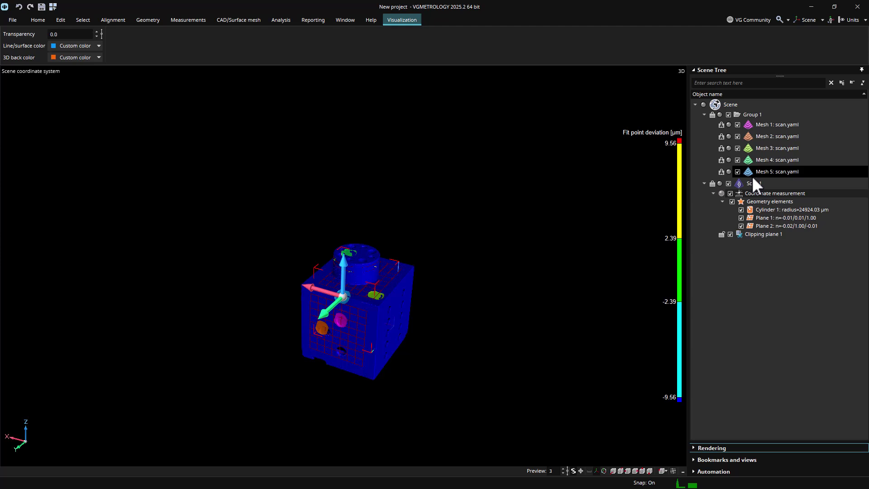
Inspect the magenta Mesh 1 and green Mesh 3, framing and rotating the view
click(769, 123)
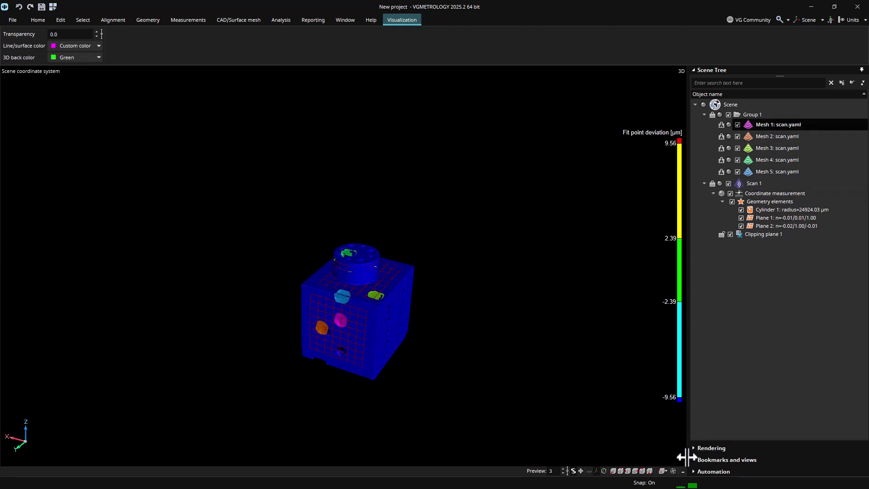
click(673, 471)
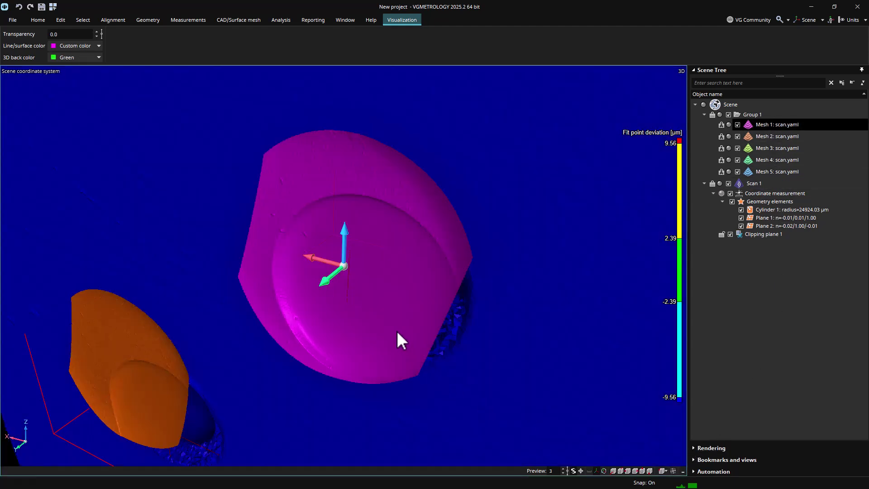
mouse_move(455, 319)
mouse_down()
mouse_move(480, 292)
mouse_move(461, 305)
mouse_up()
click(764, 148)
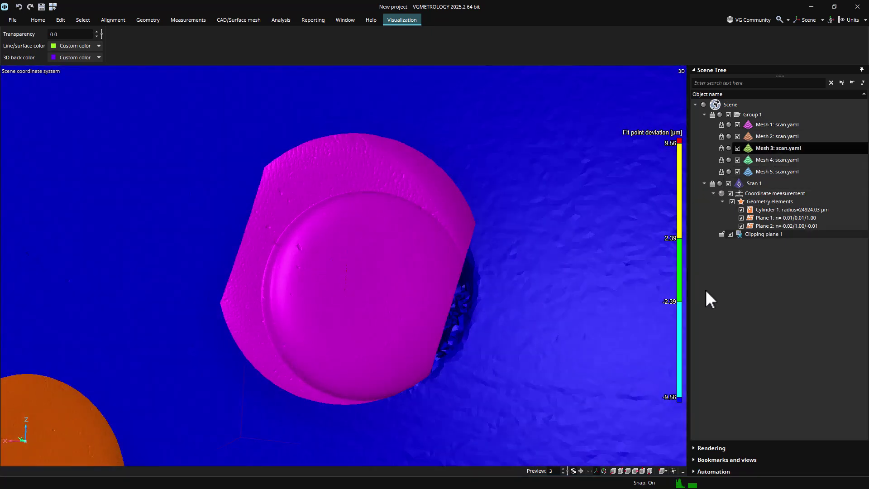
drag(506, 384, 390, 322)
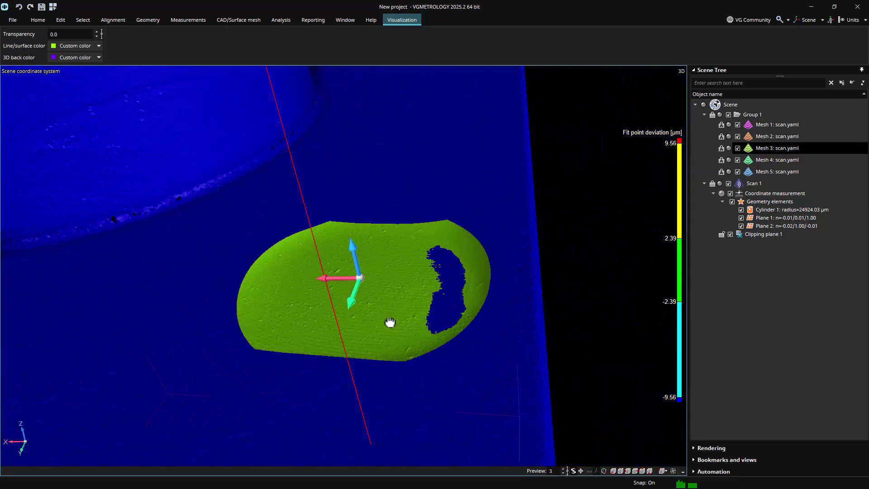
Inspect the blue Mesh 5, then frame the green Mesh 3 to fill the view
click(757, 170)
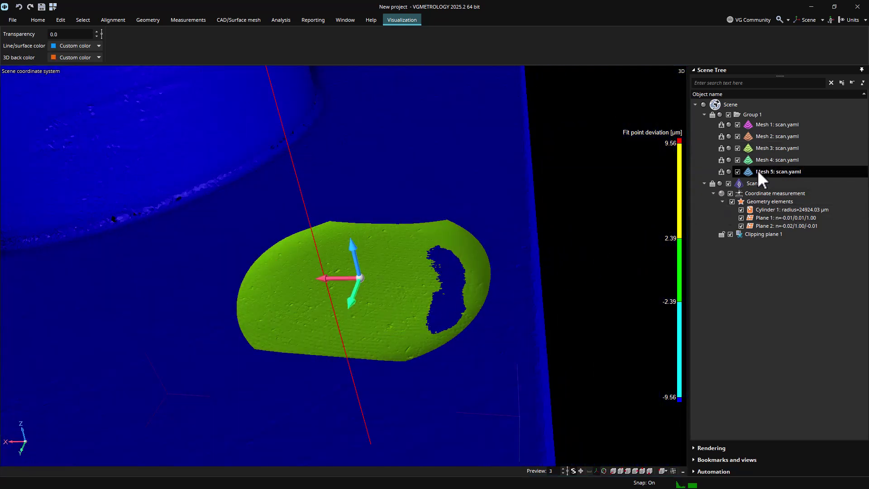
click(673, 471)
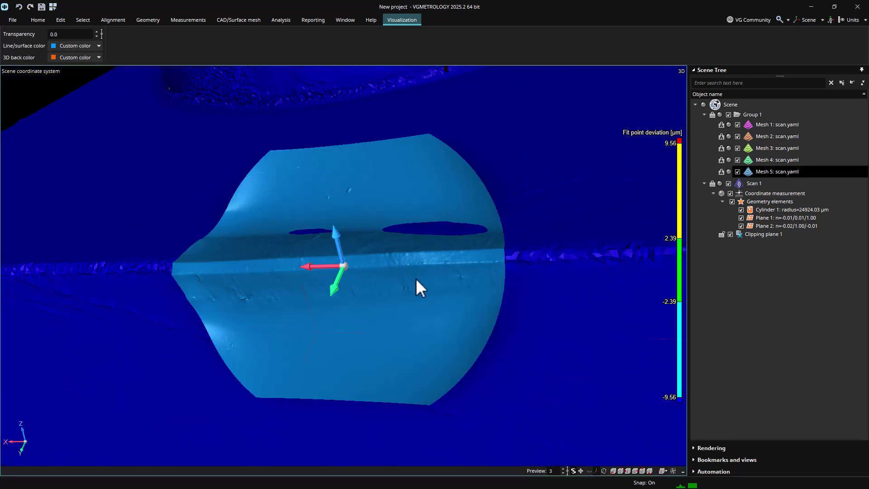
drag(416, 278, 417, 279)
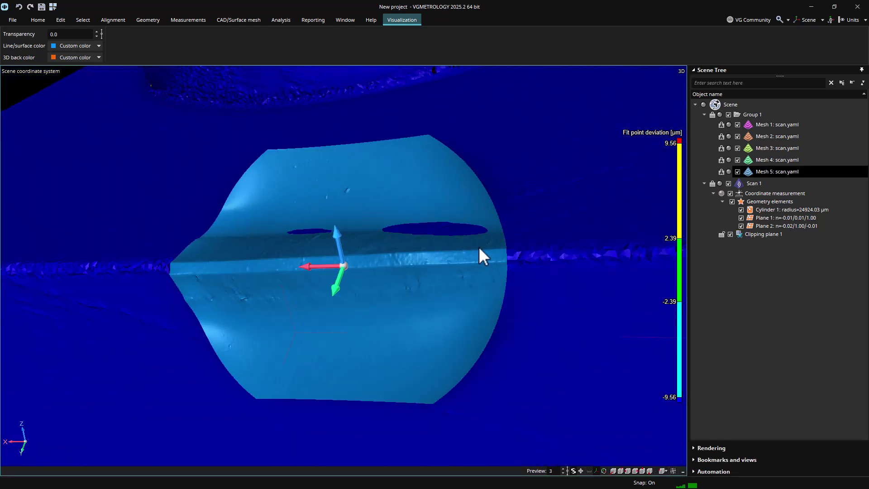
scroll(478, 246, up, 6)
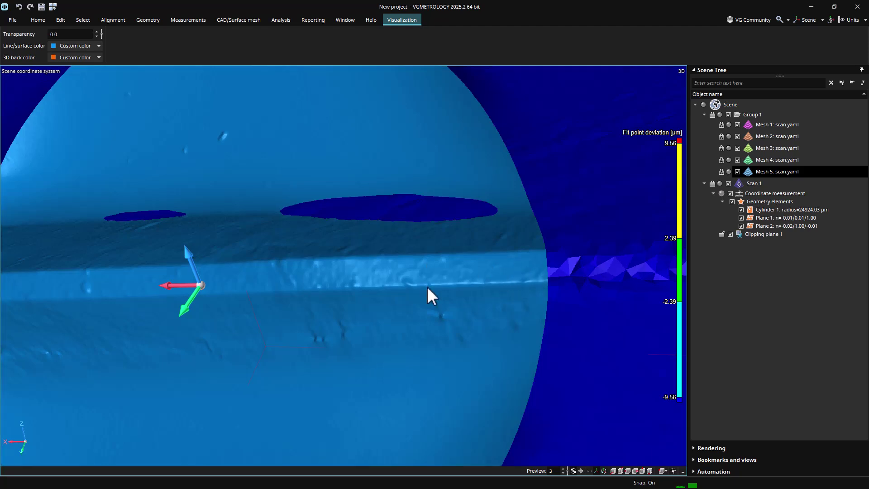
scroll(492, 244, down, 5)
click(770, 156)
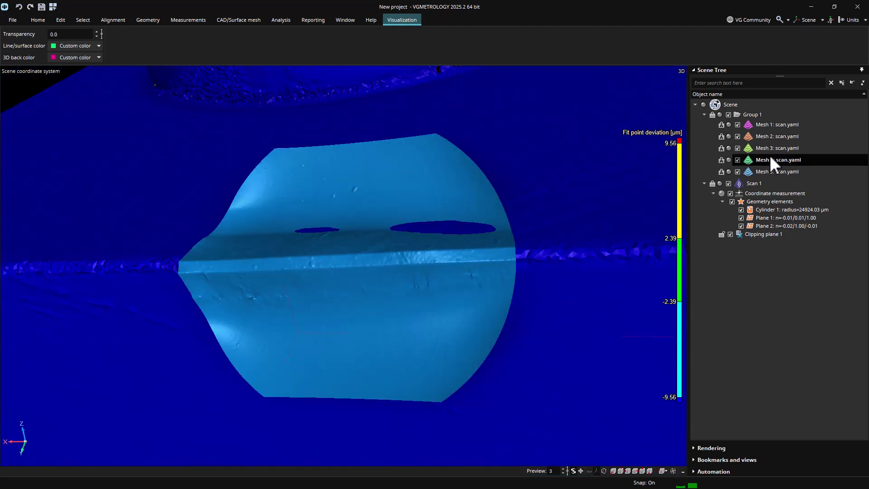
click(768, 148)
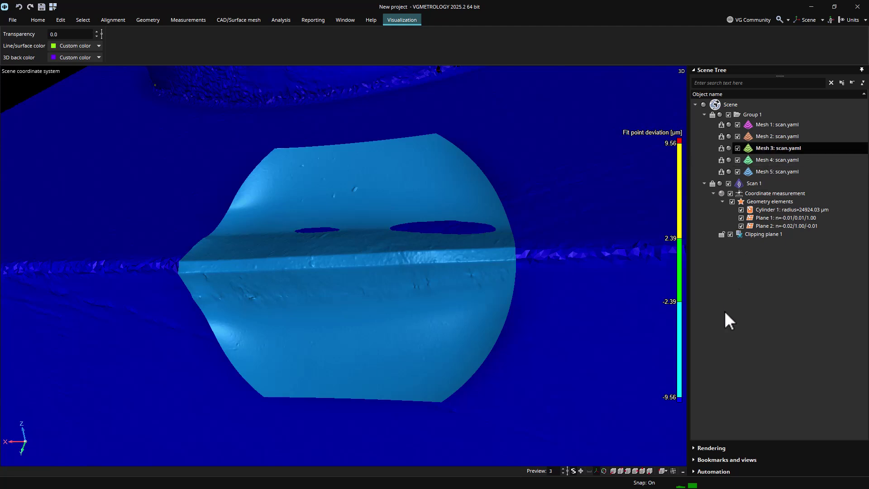
click(671, 469)
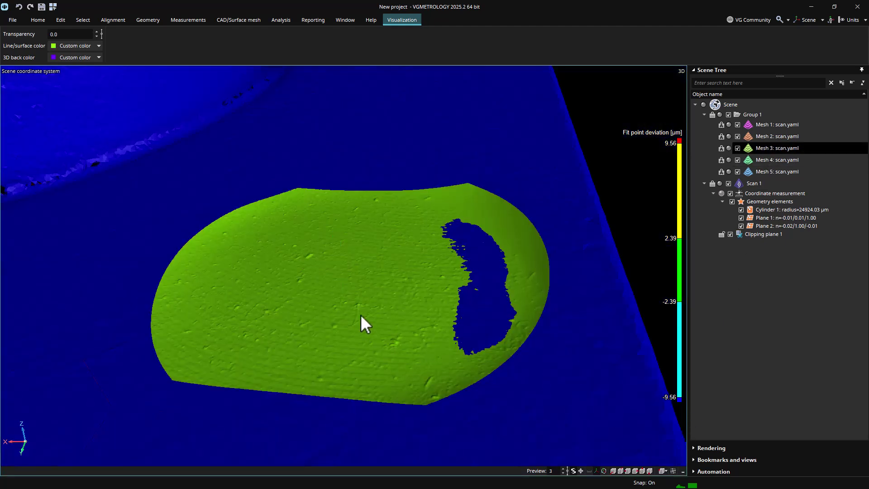
Calculate GelSight roughness for Mesh 3 and annotate the part with Sa 4.03 µm
click(280, 20)
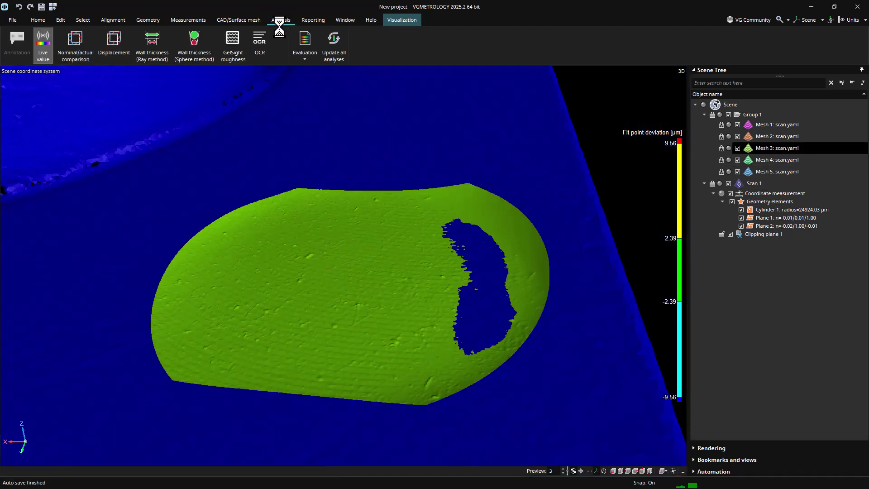
click(233, 49)
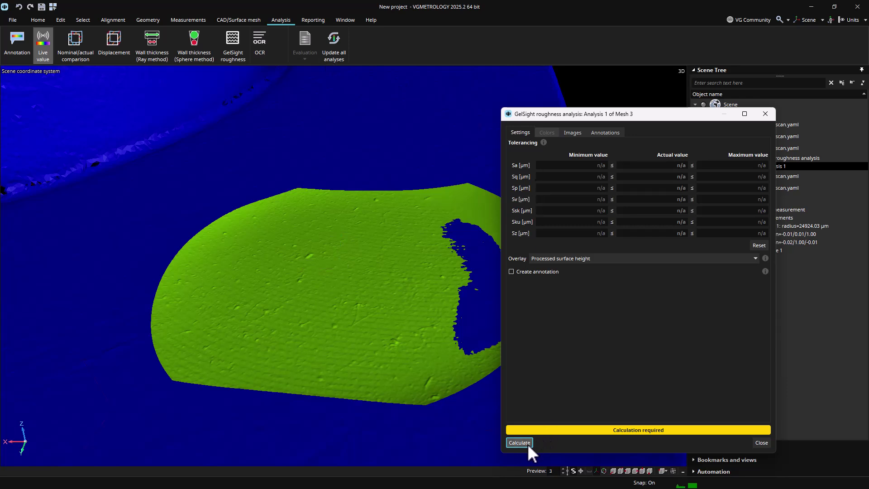
click(519, 442)
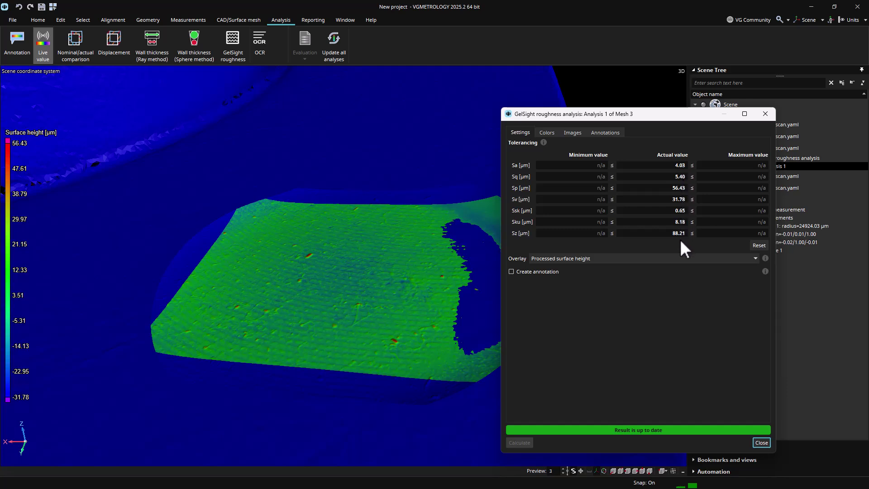
click(512, 271)
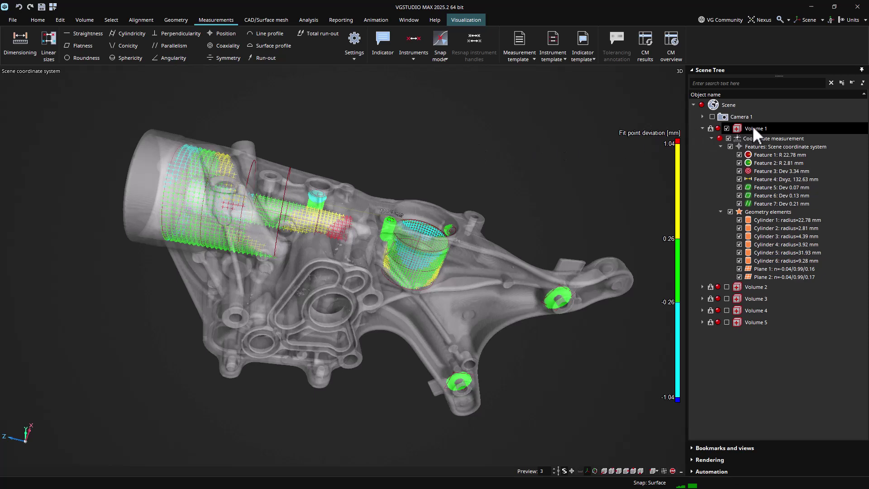
Expand Volume 2 and Volume 3 to list their seven-feature coordinate measurements
click(702, 287)
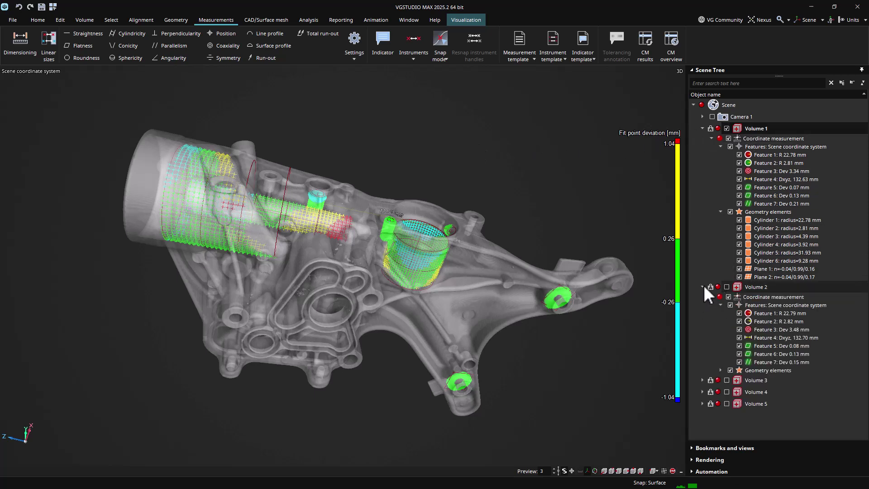
click(703, 380)
scroll(770, 310, down, 3)
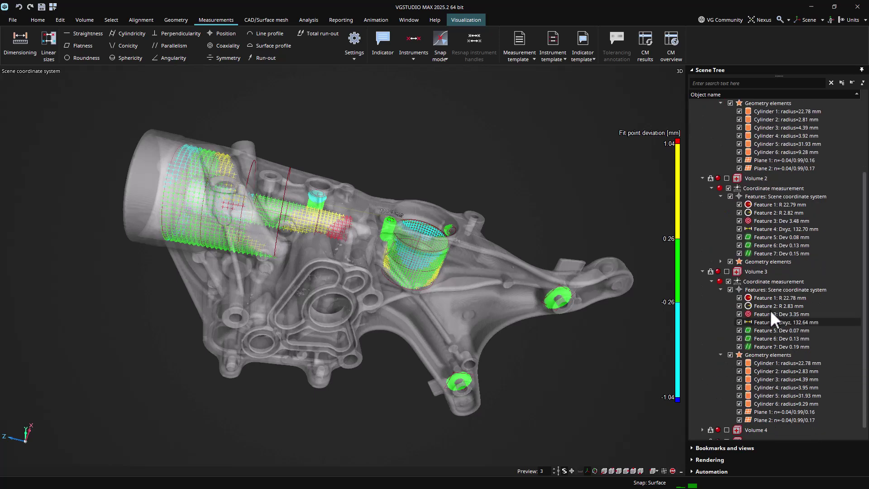
scroll(770, 342, up, 3)
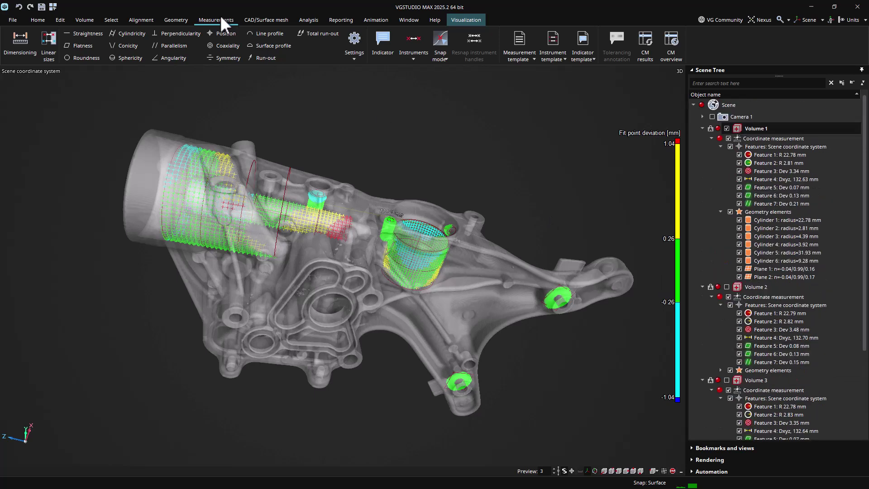
Show Feature 1 in CM overview, scroll to its 22.40 mm nominal, and pick Volume 5
click(678, 56)
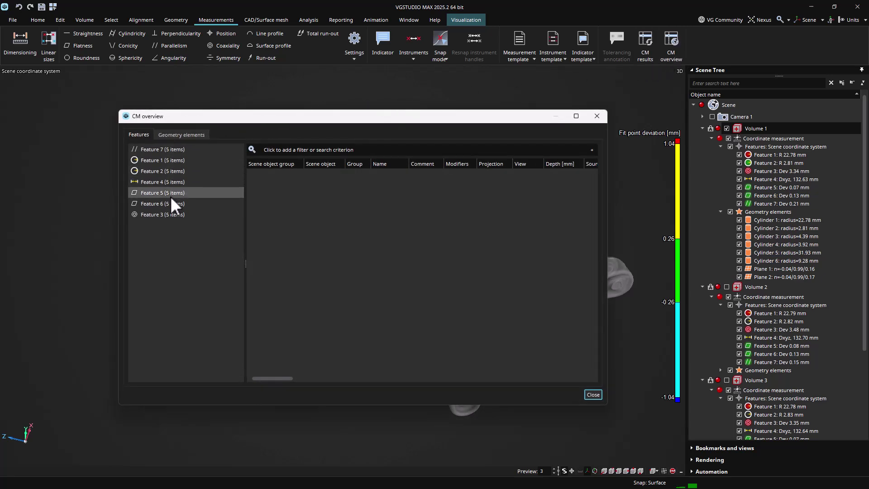
click(172, 161)
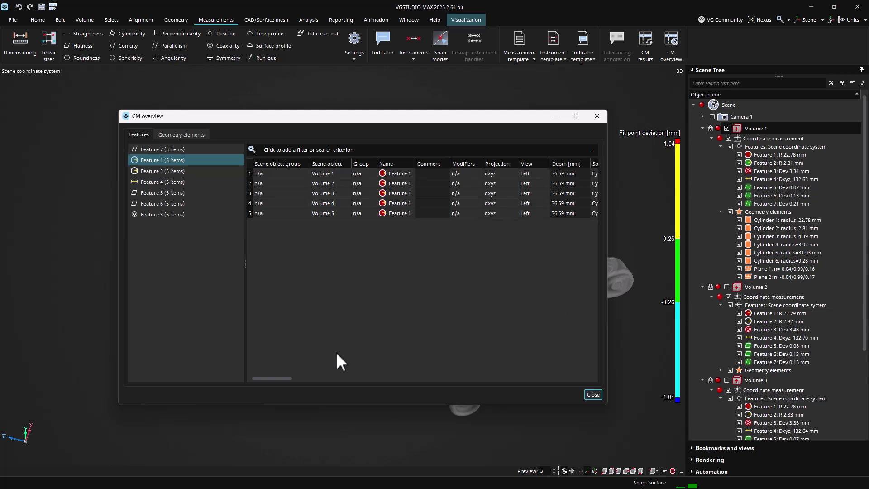
drag(270, 379, 347, 379)
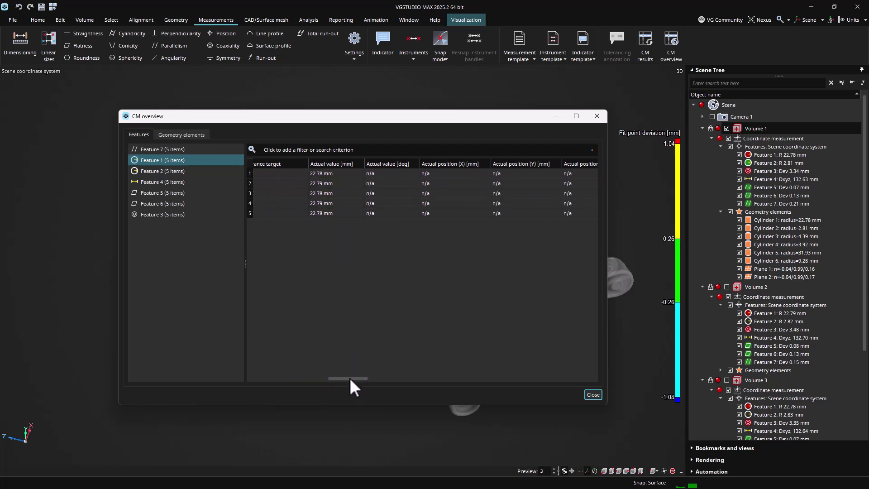
drag(350, 378, 377, 378)
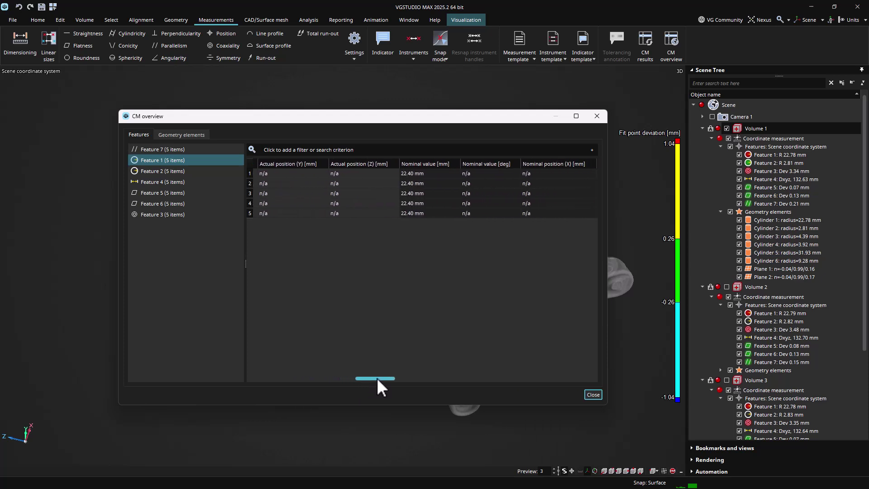
click(408, 215)
Change Volume 5's Feature 1 nominal value to 22.80 mm
double_click(411, 213)
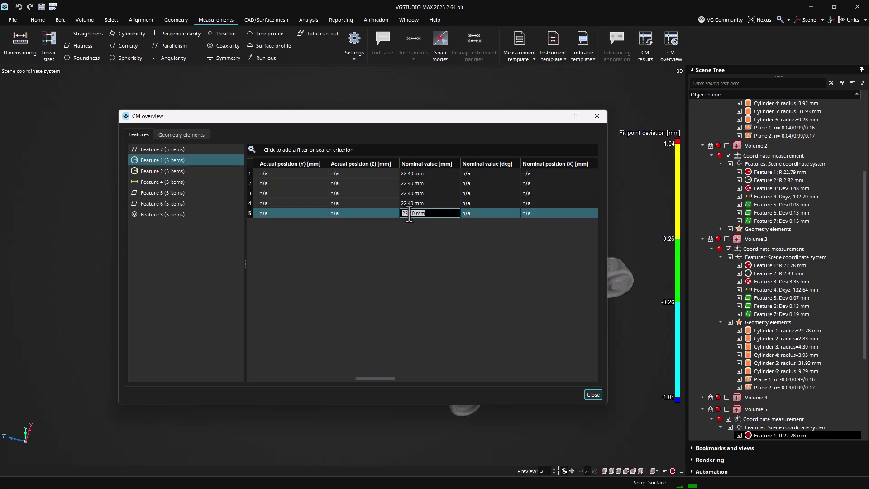
drag(409, 214, 415, 214)
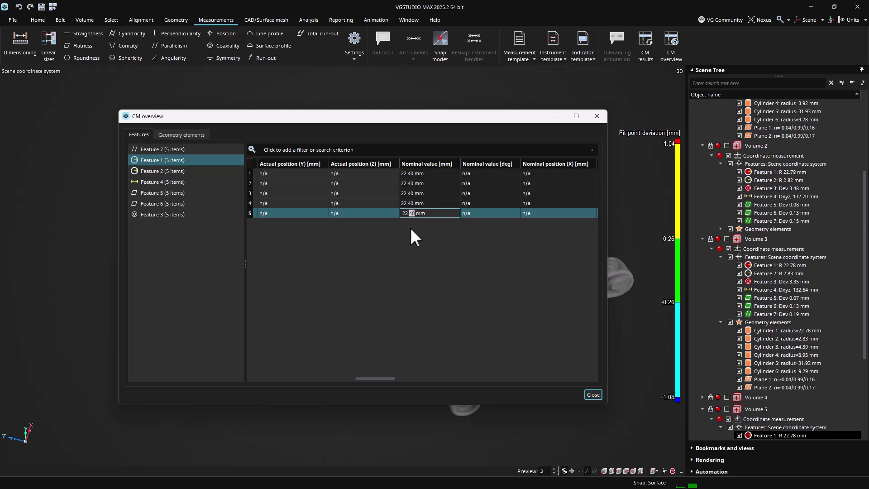
click(419, 238)
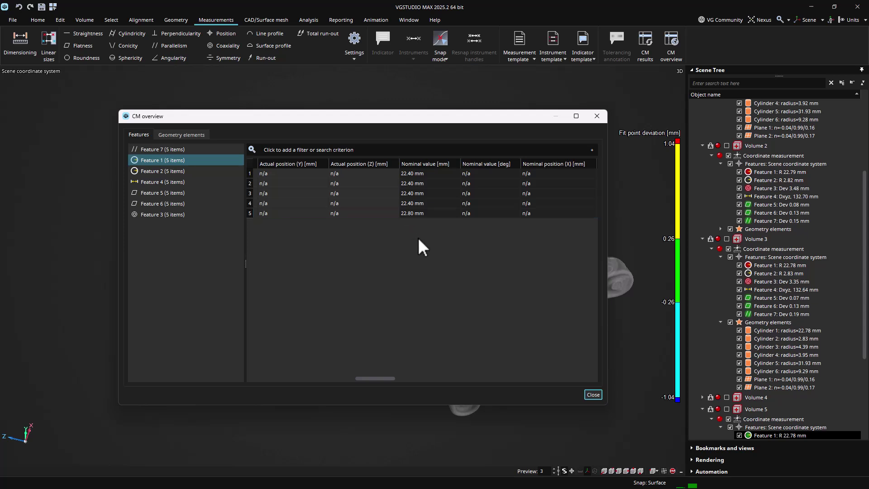
Apply a 22.80 mm nominal to Volumes 1–4 together, then show the geometry elements overview
click(414, 204)
shift+click(418, 175)
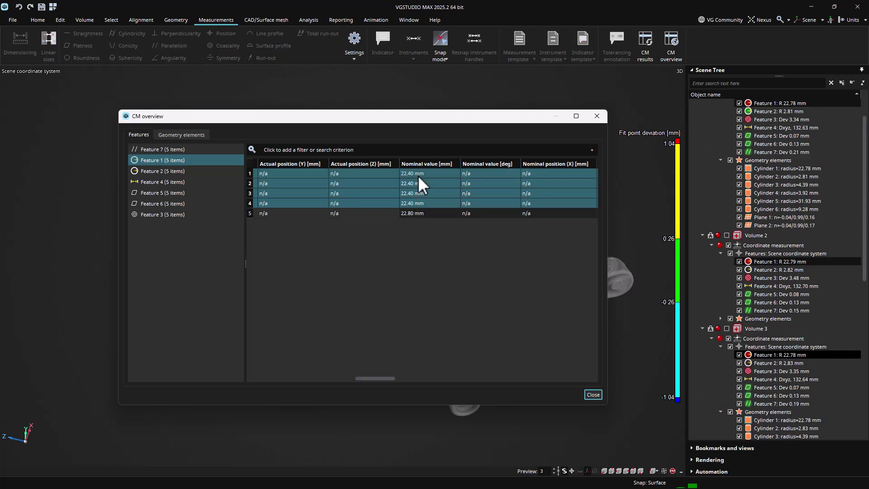
right_click(417, 177)
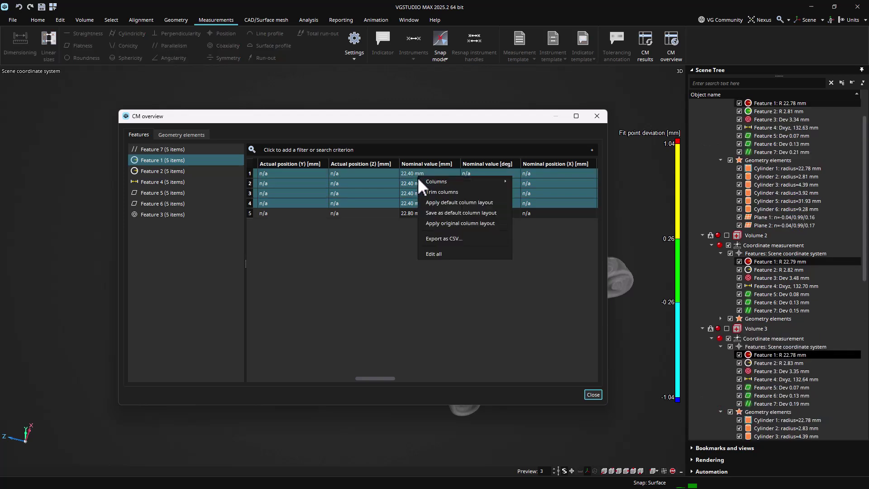
click(443, 251)
text(22)
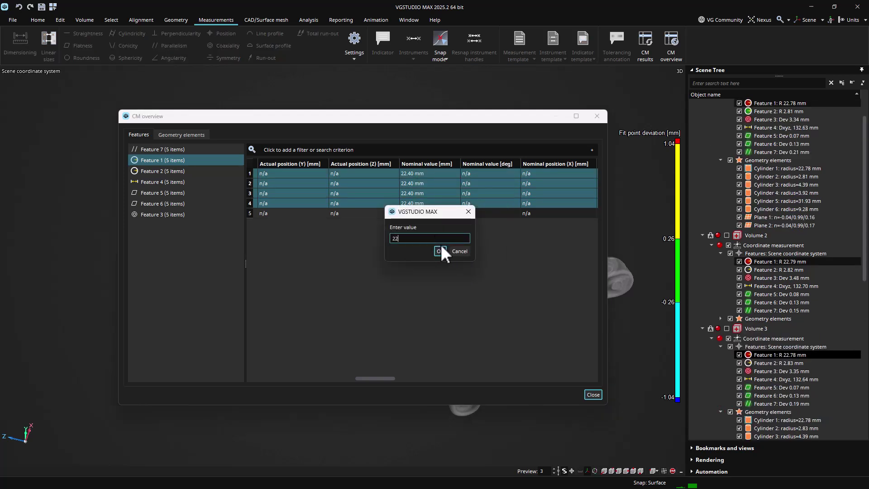
text(.8)
click(441, 250)
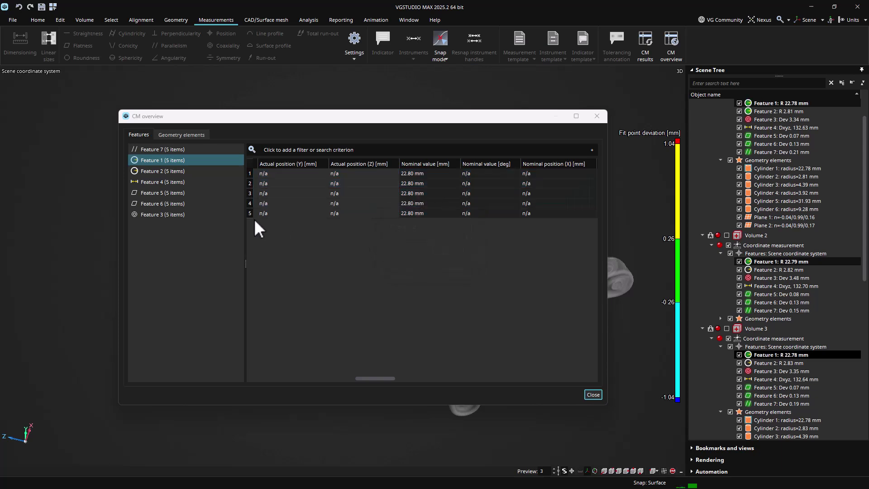
click(203, 135)
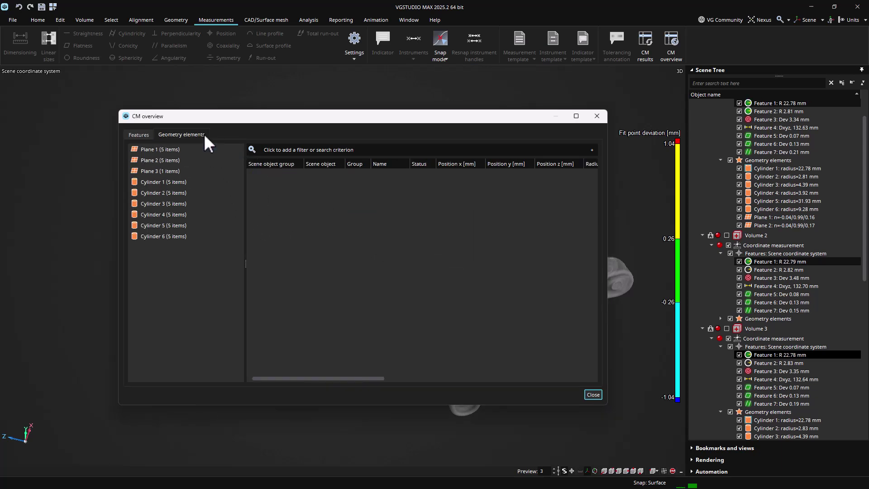
Select Volume 5's Plane 3 under the Plane 3 group and delete it via the Scene Tree
click(192, 170)
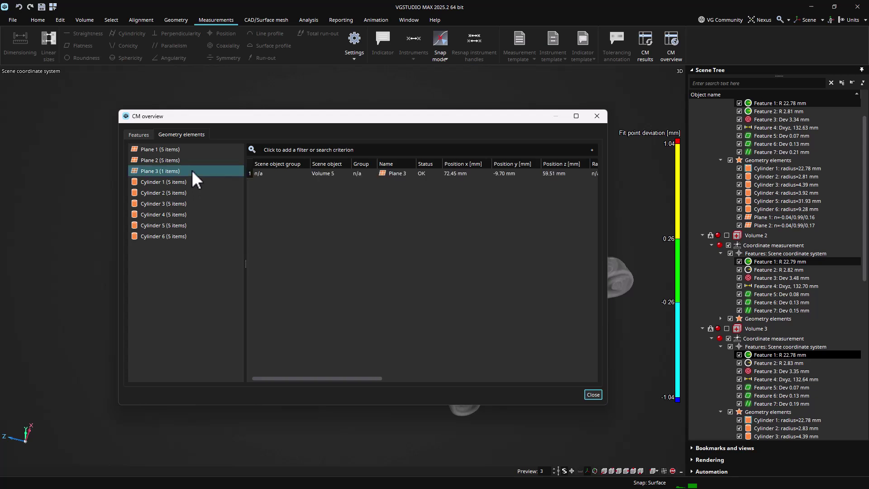
click(370, 173)
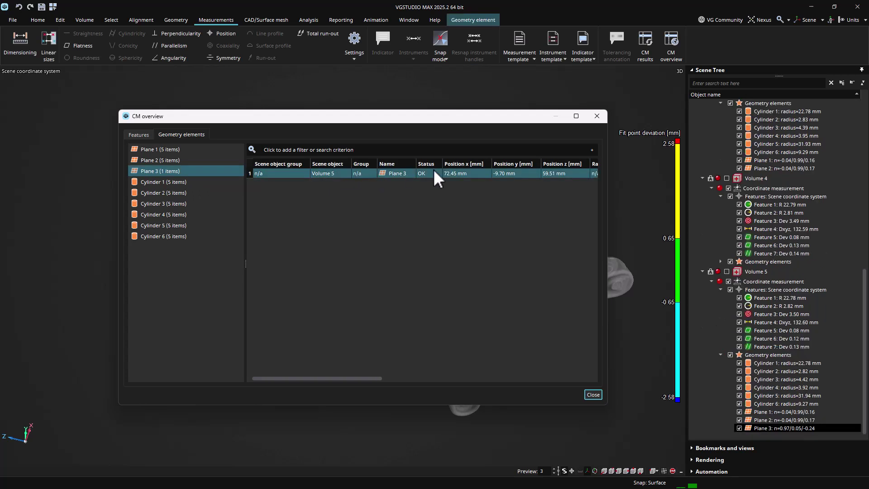
click(768, 427)
key(Delete)
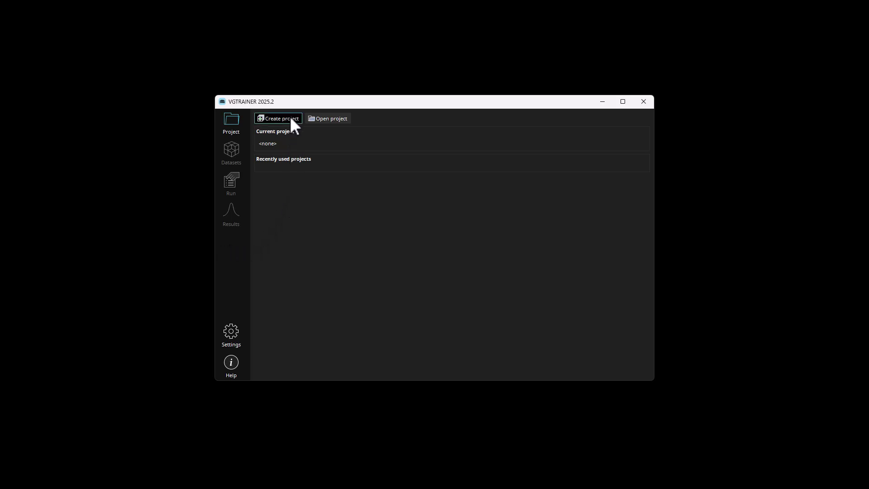
Create a project in whats_new, add the dataset folder, and move Volume 5 to Validation
click(290, 119)
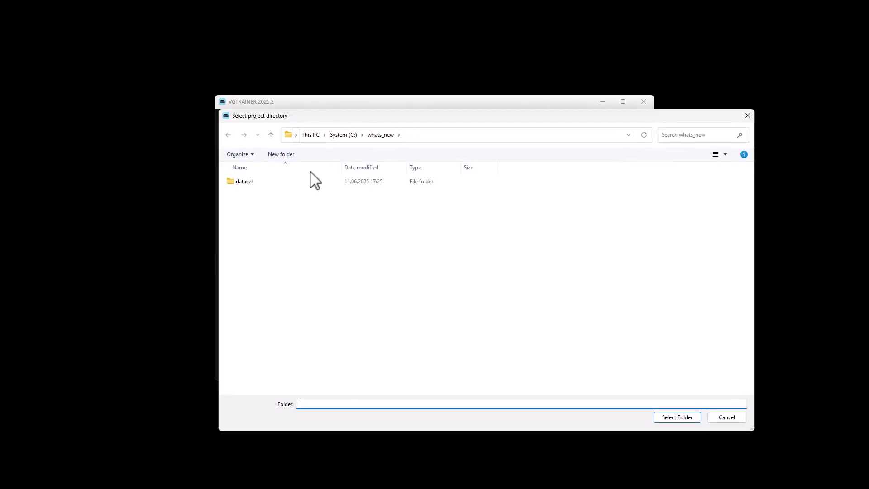
click(674, 418)
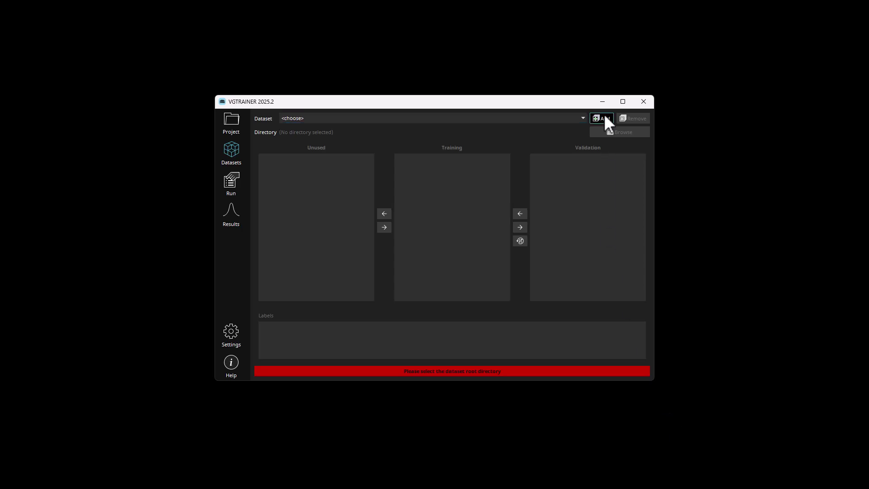
click(604, 118)
double_click(237, 182)
click(674, 417)
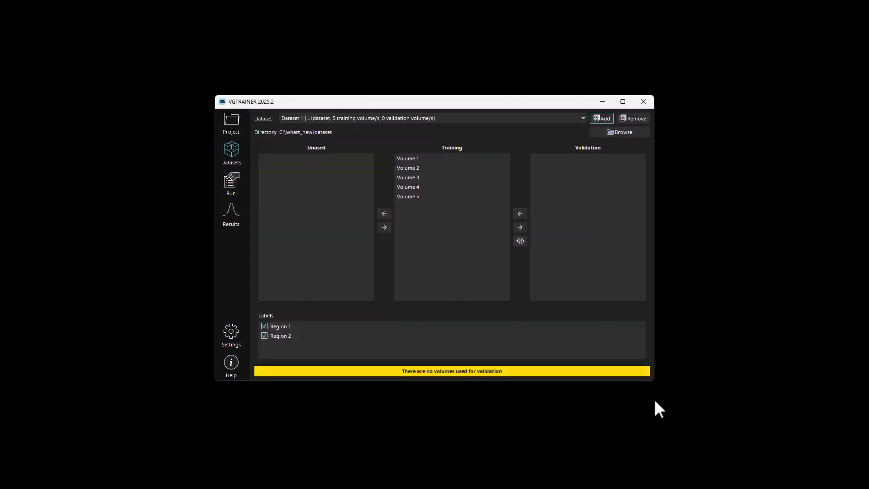
click(520, 241)
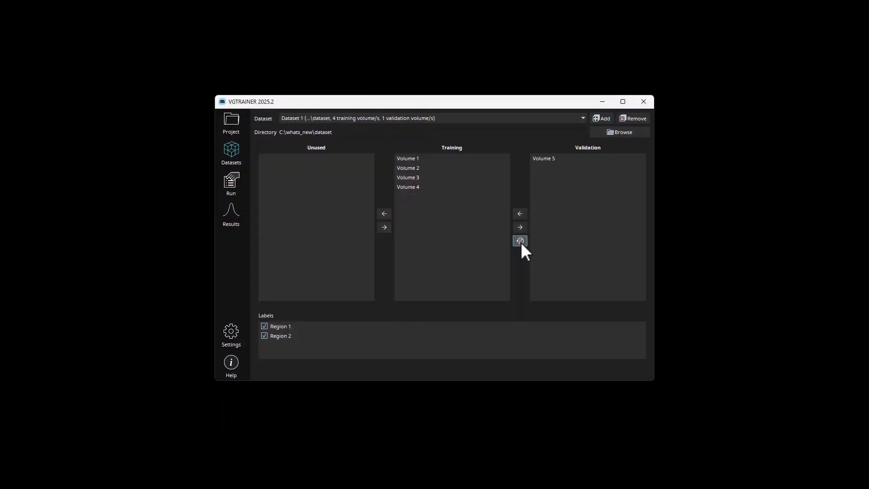
On the Run page, load fine-tuning_preset.json from whats_new as the training preset
click(234, 189)
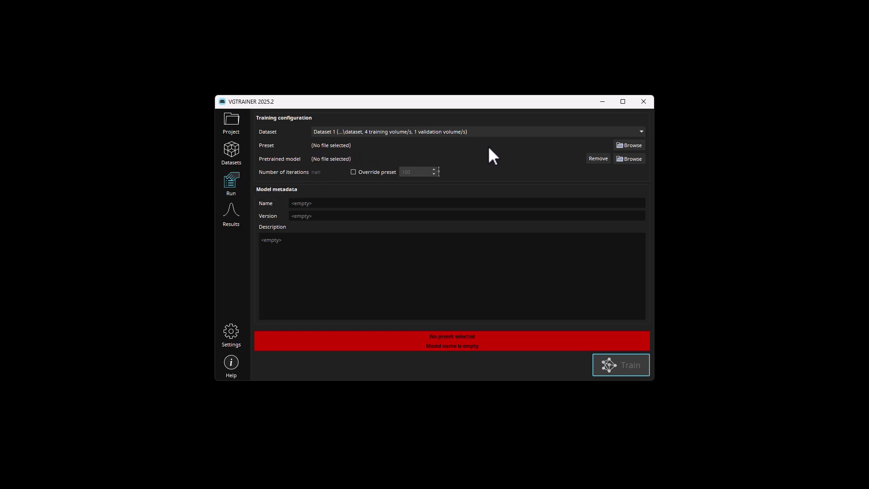
click(628, 145)
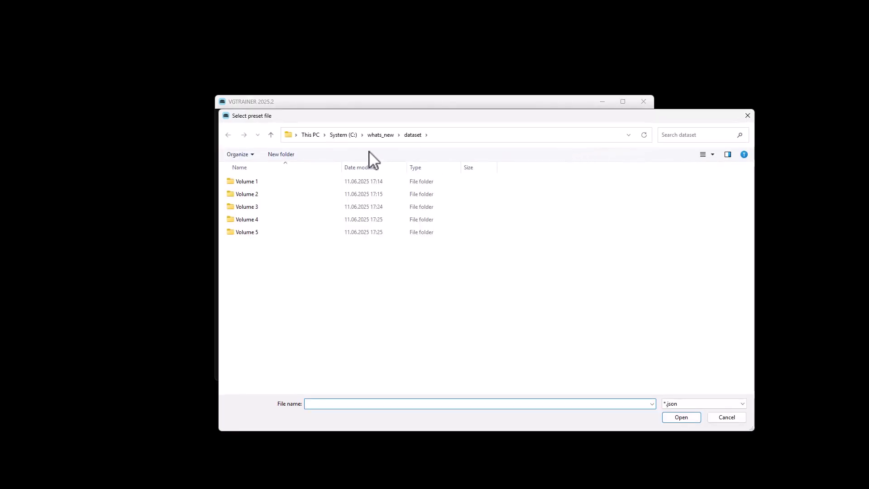
click(379, 135)
click(267, 195)
double_click(273, 208)
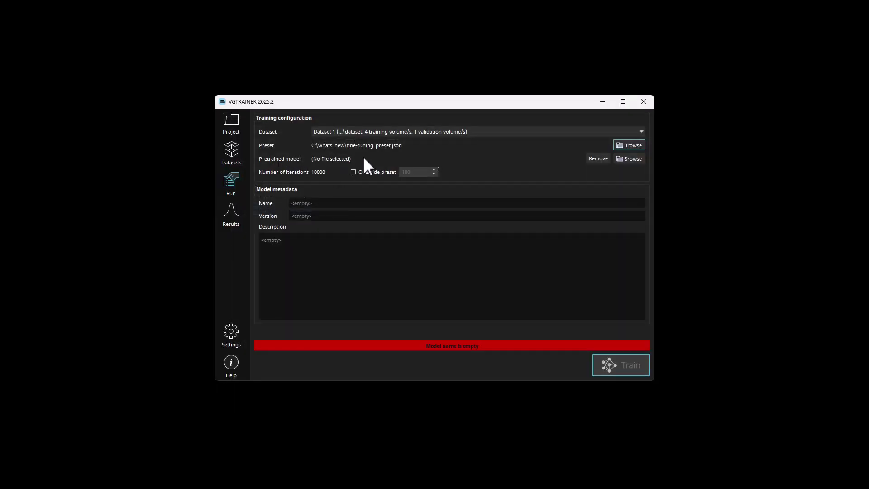
Choose the GeneralAluminumCasting.segnet.dlmodel.h5 pretrained model and name the model FineTuned
click(630, 158)
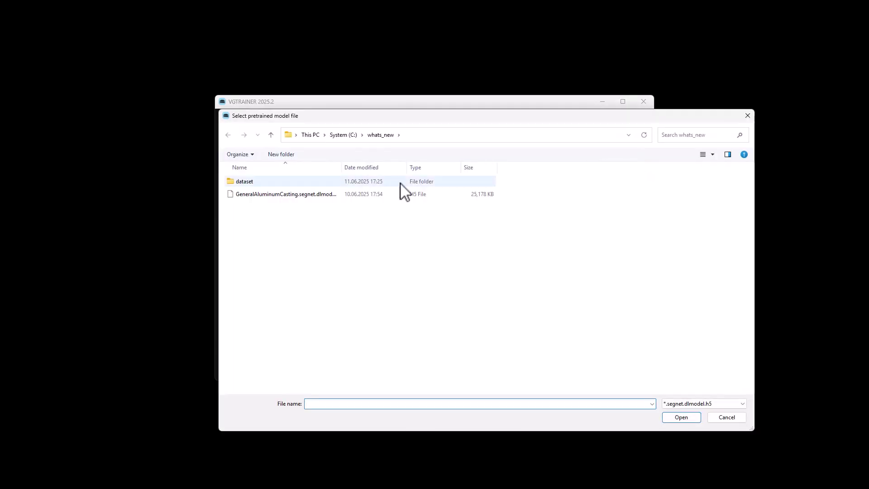
double_click(317, 194)
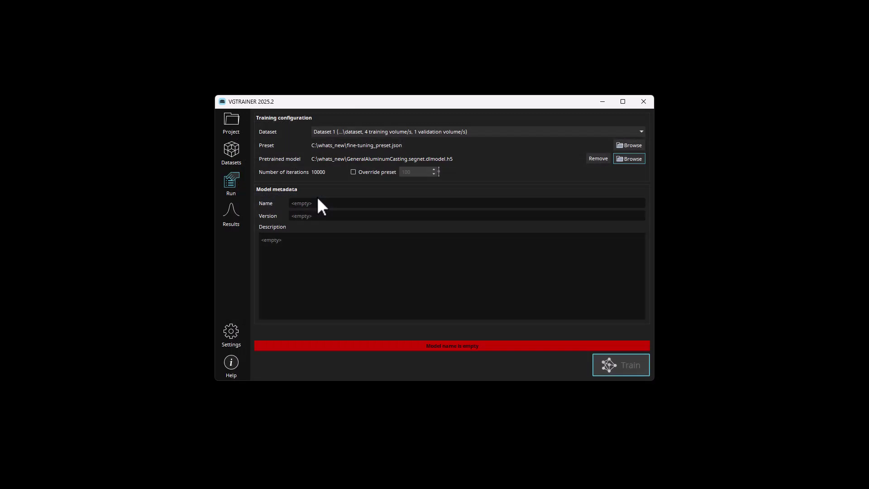
click(328, 205)
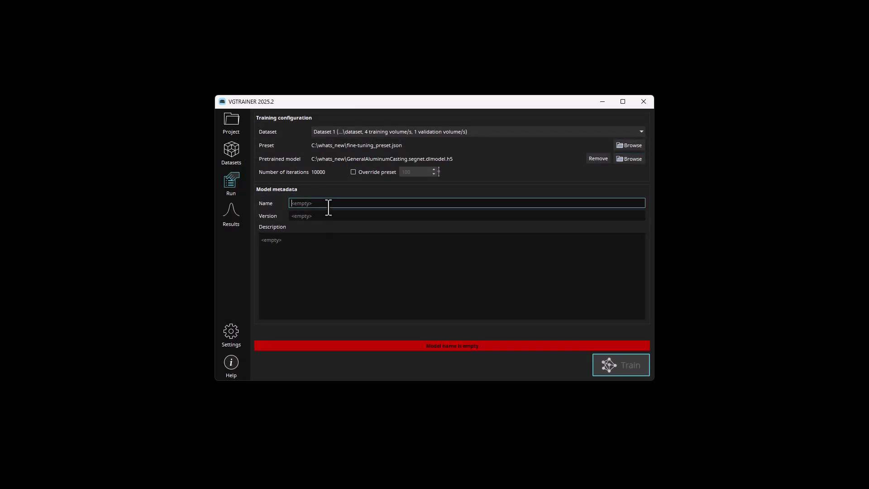
text(FineTuned)
key(Tab)
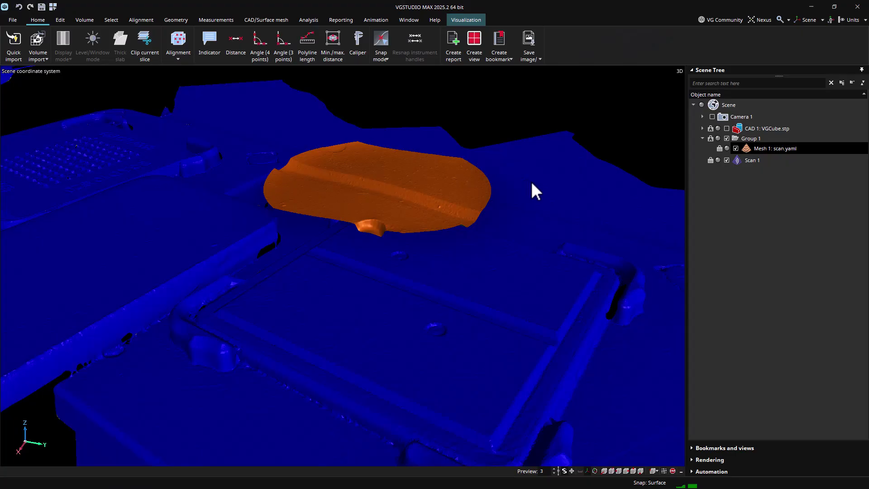
Unlock Mesh 1 and lower the orange mesh along Z onto the blue part
click(719, 148)
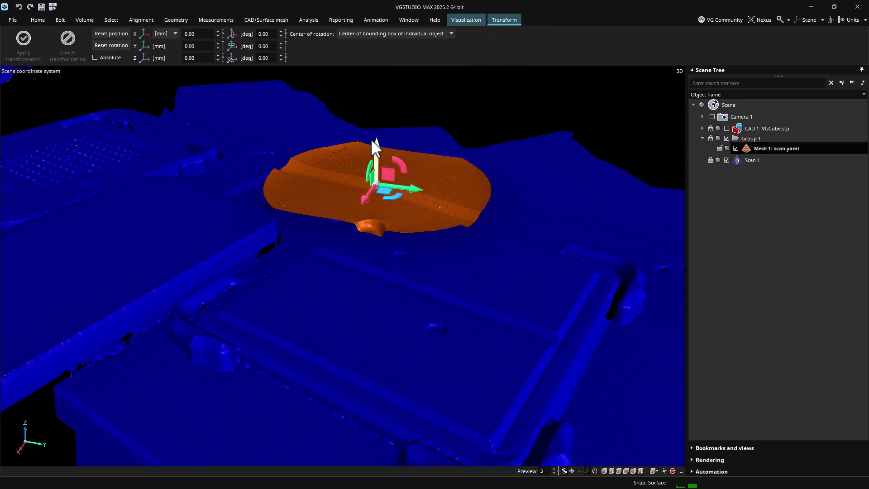
drag(375, 147, 376, 387)
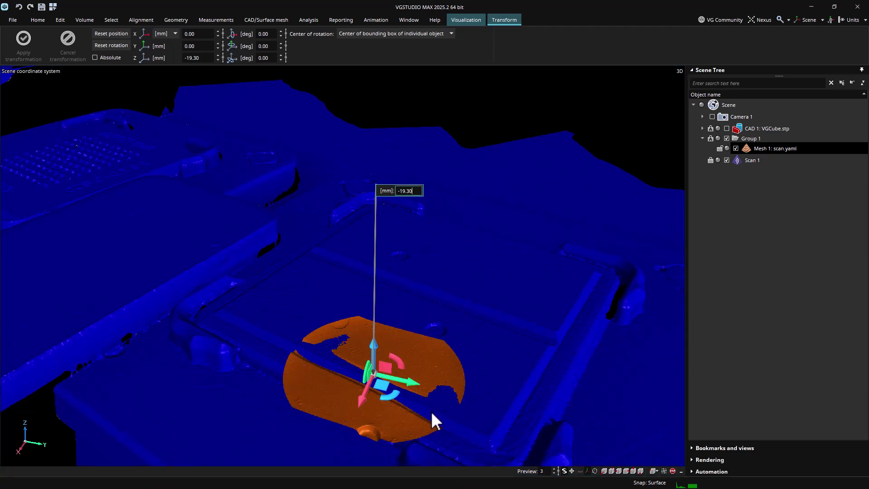
key(Return)
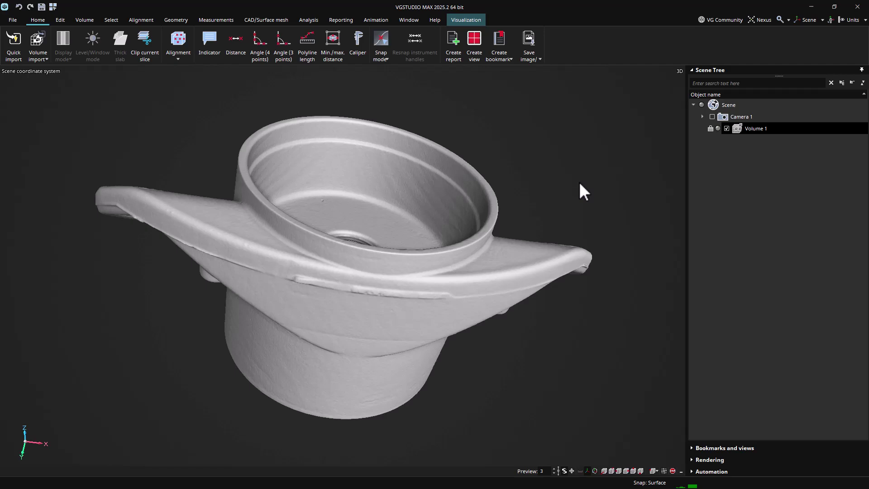
In Volume 1's properties, enter 123 as the SeriesNumber DICONDE tag value
double_click(783, 129)
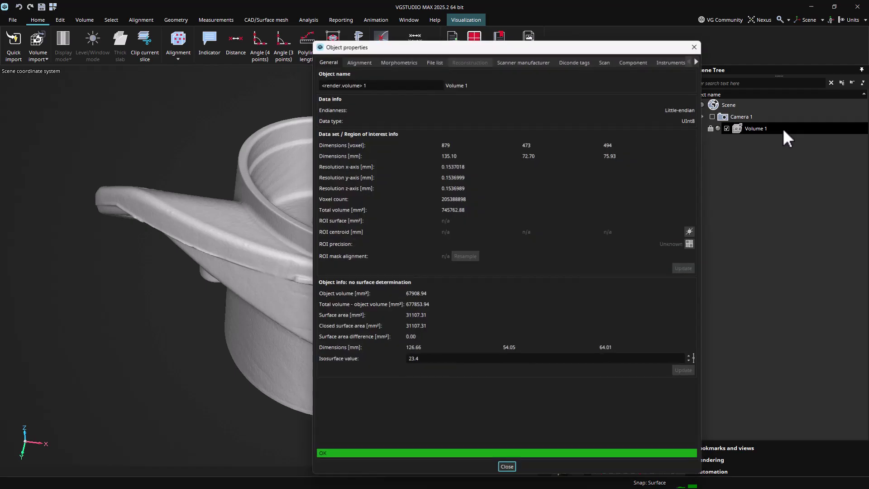
click(577, 61)
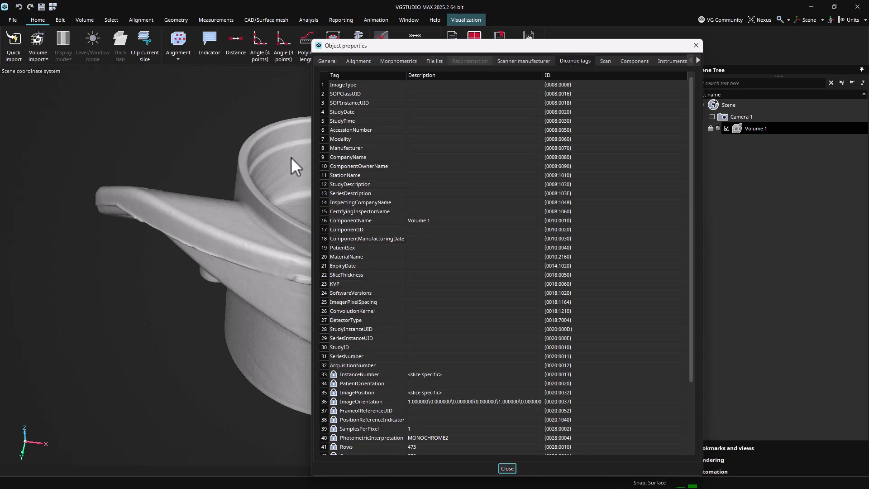
click(435, 61)
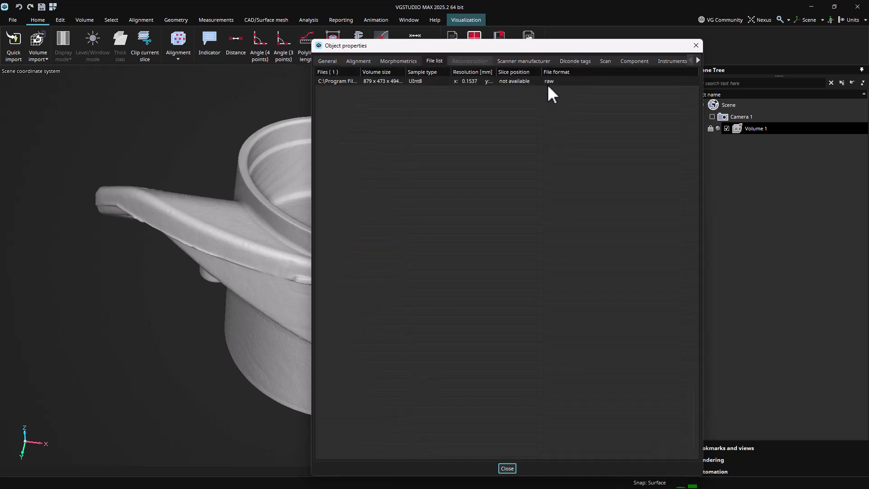
click(574, 60)
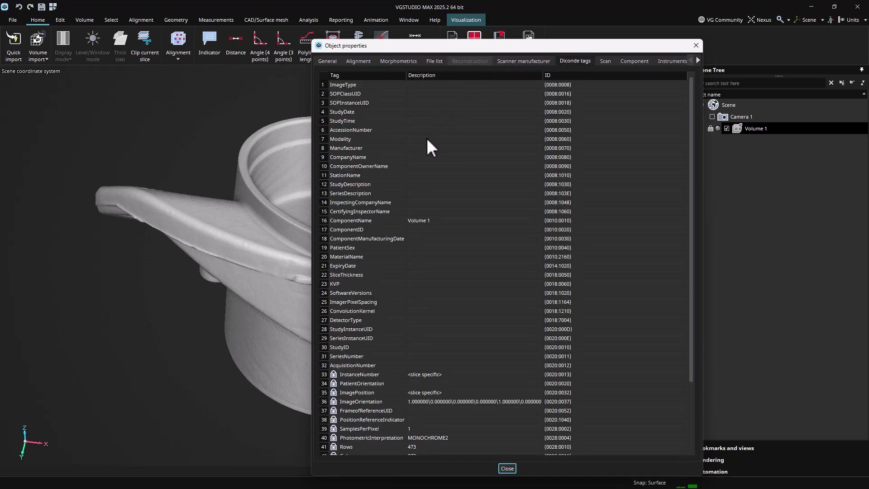
double_click(423, 356)
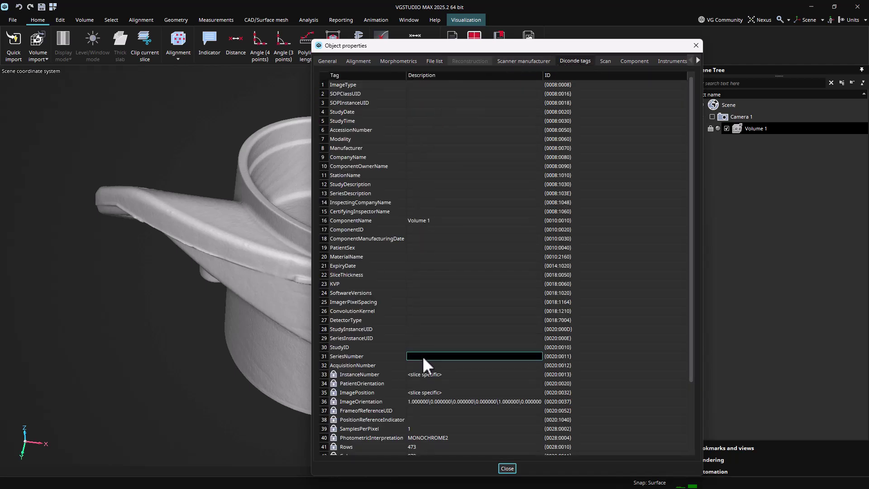
text(123)
key(Return)
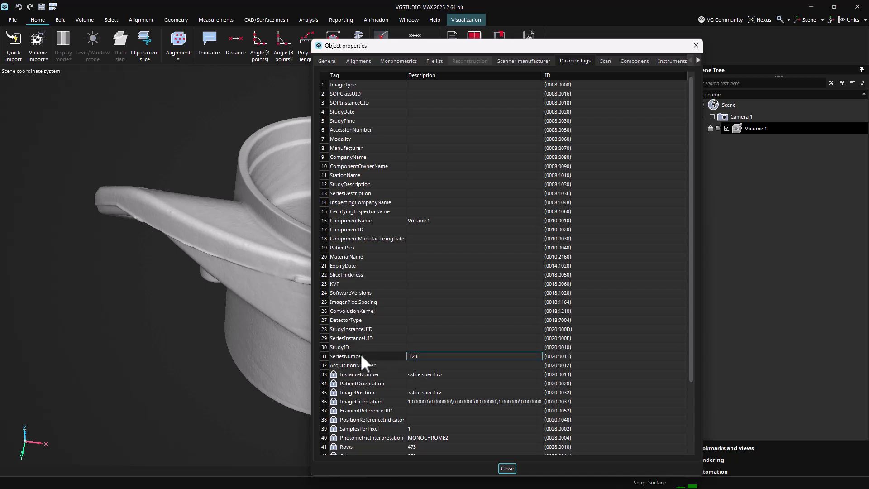